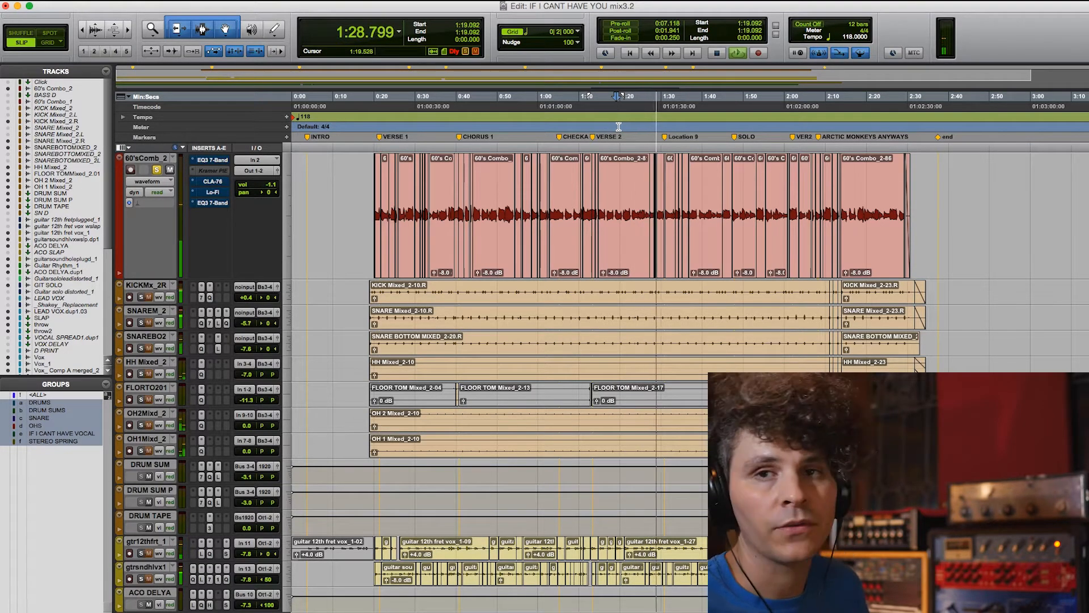
In the Mix window, reactivate the bypassed EQ3 7-Band, CLA-76, Lo-Fi and H-Delay inserts on the 60's Combo track, reviewing the plugin settings
{"action": "key", "text": "super+equal"}
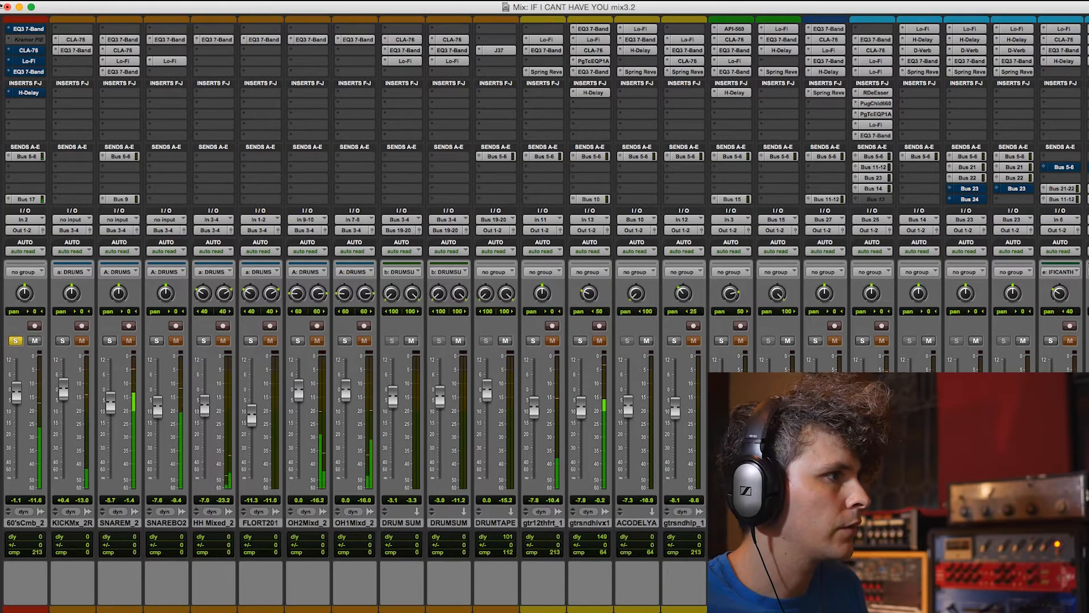
{"action": "left_click", "coordinate": [28, 29]}
{"action": "left_click", "coordinate": [31, 29], "text": "super"}
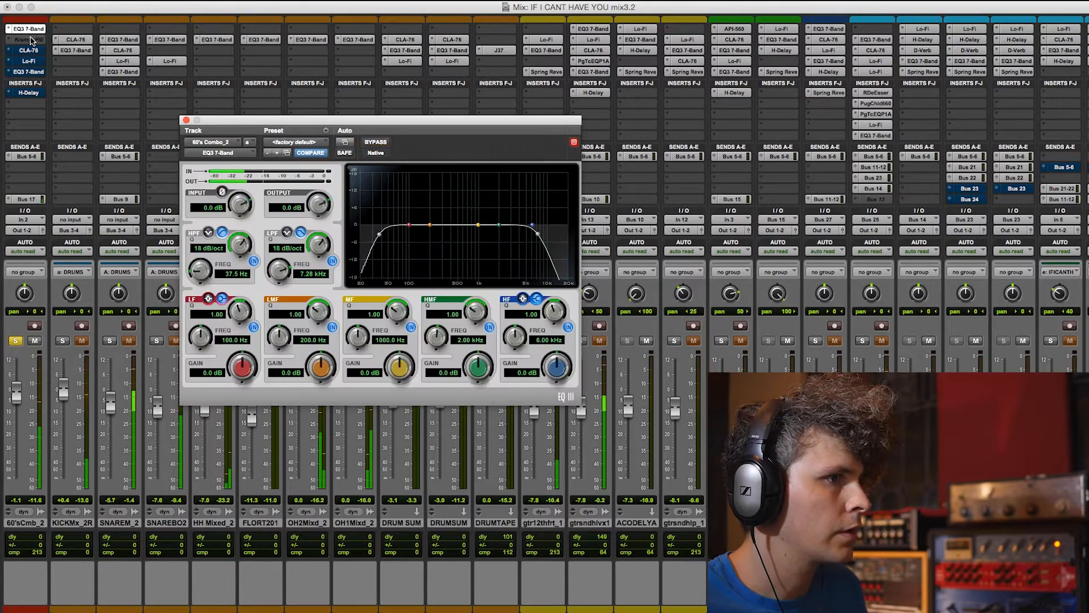
{"action": "left_click", "coordinate": [25, 52]}
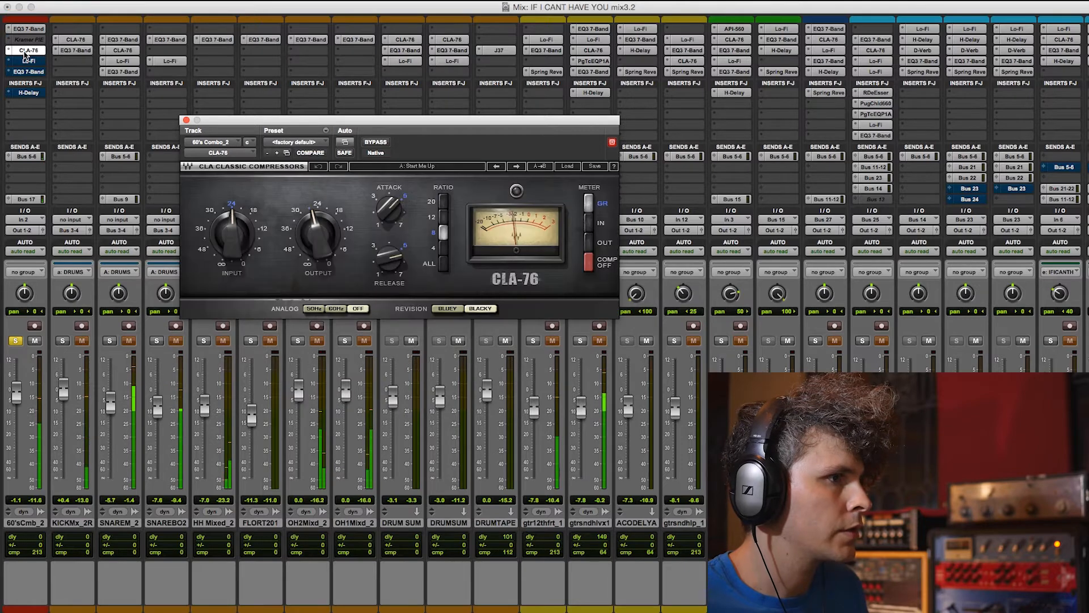
{"action": "left_click", "coordinate": [28, 61]}
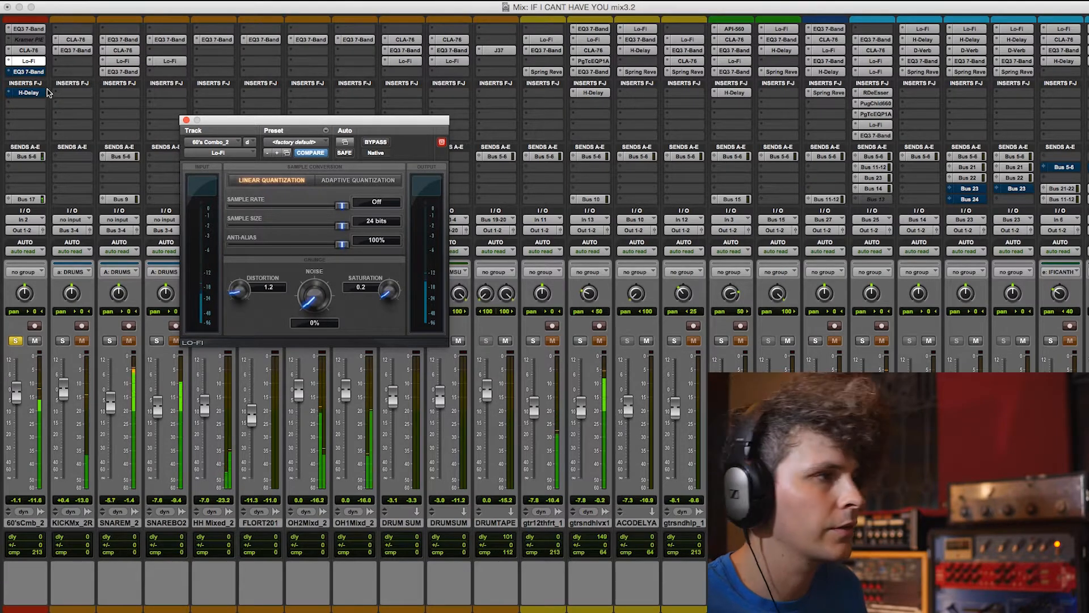
{"action": "left_click", "coordinate": [27, 72]}
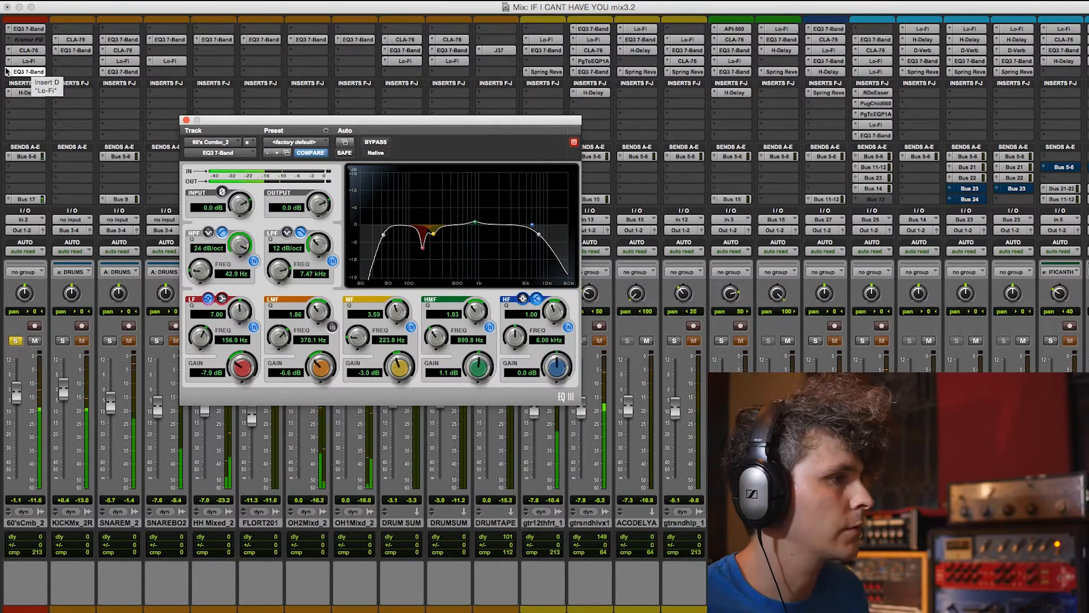
{"action": "left_click", "coordinate": [185, 120]}
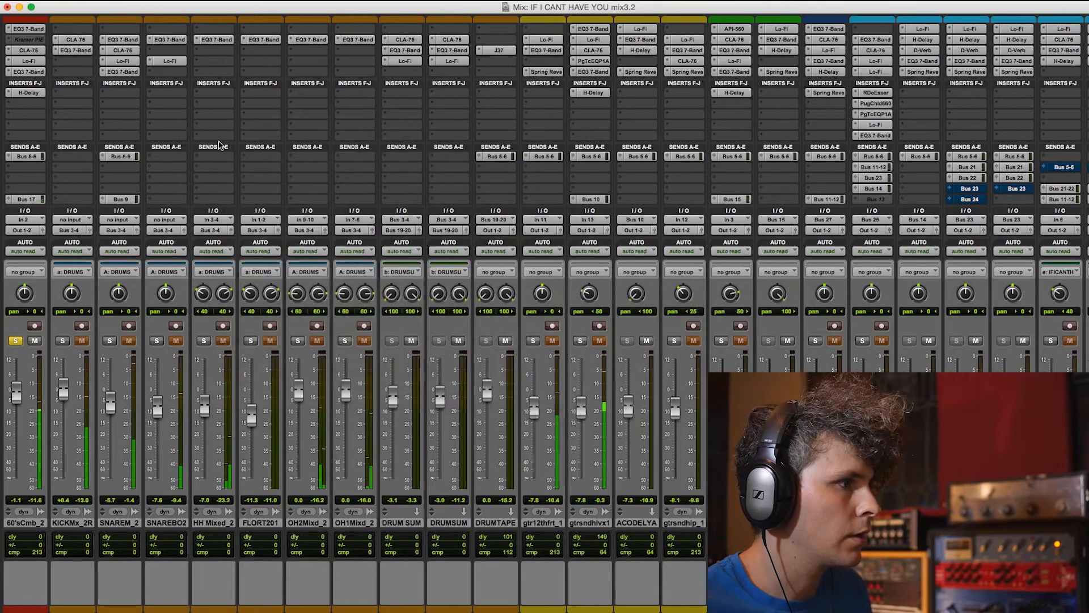
Solo the drum group instead of the 60's Combo and review the kick's CLA-76, the snare's EQ3 7-Band and Lo-Fi, and the snare bottom's Lo-Fi
{"action": "left_click", "coordinate": [204, 340]}
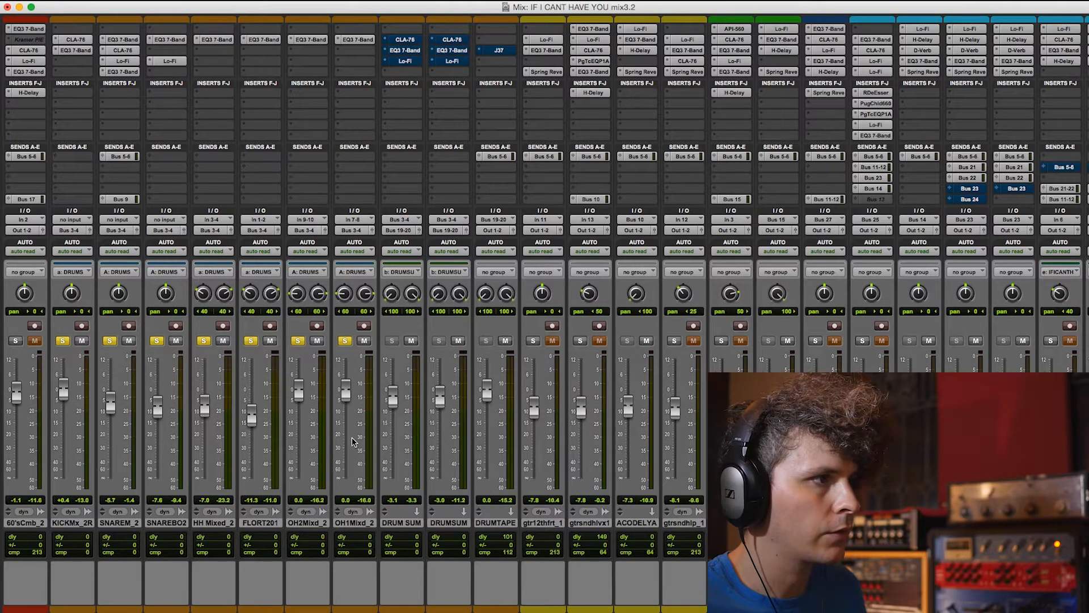
{"action": "left_click", "coordinate": [85, 40]}
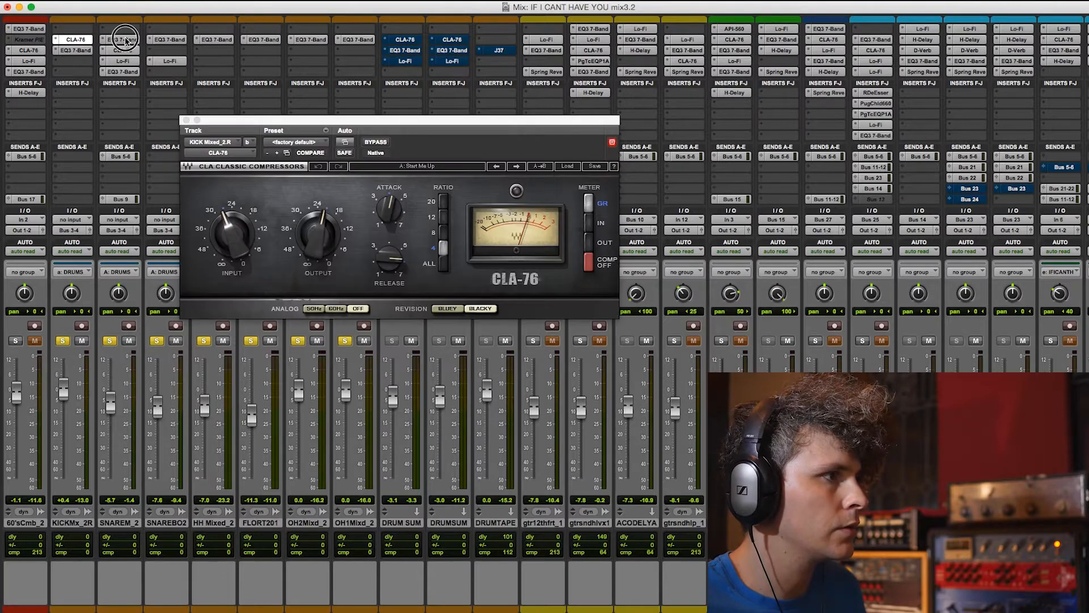
{"action": "left_click", "coordinate": [129, 40]}
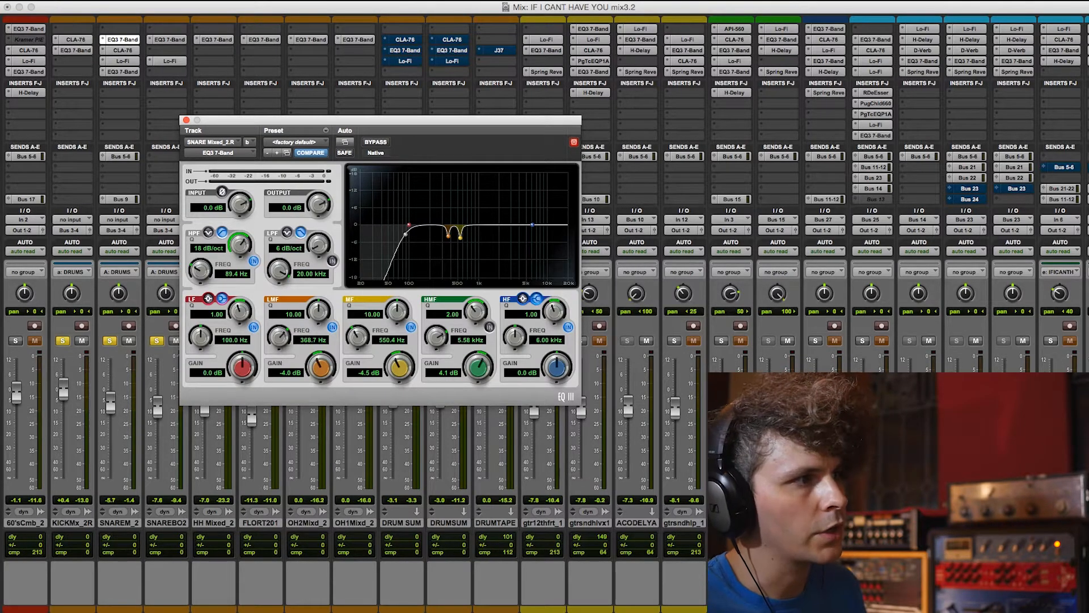
{"action": "left_click", "coordinate": [123, 61]}
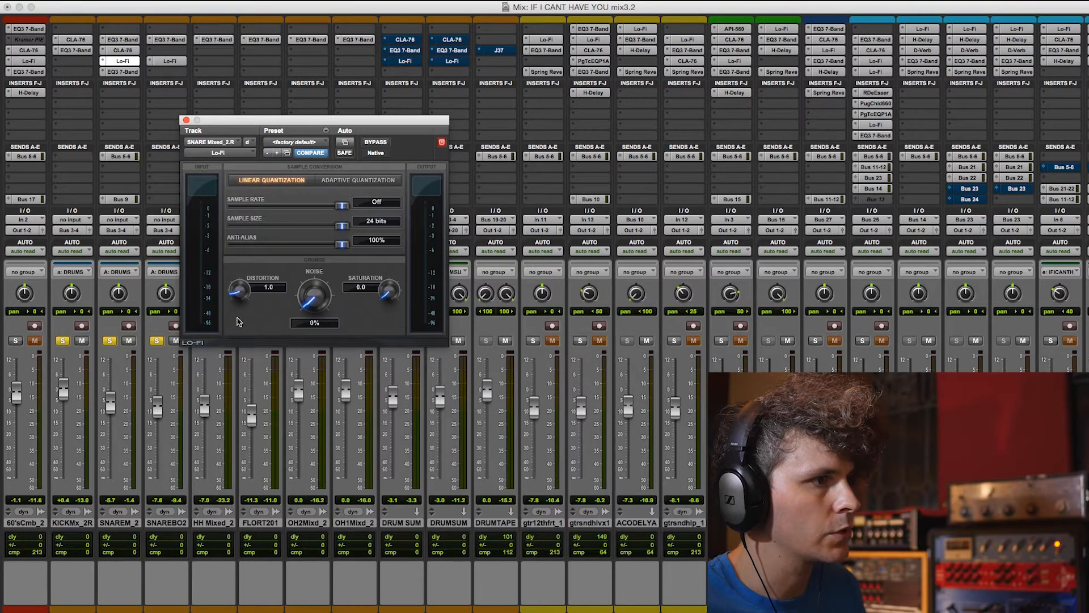
{"action": "left_click", "coordinate": [177, 62]}
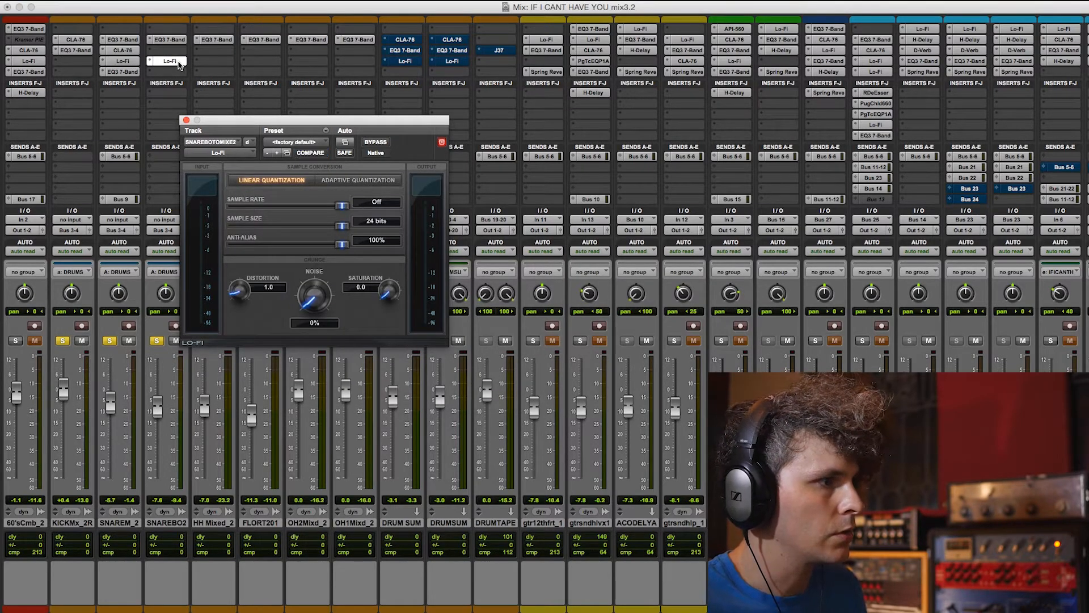
{"action": "left_click", "coordinate": [186, 121]}
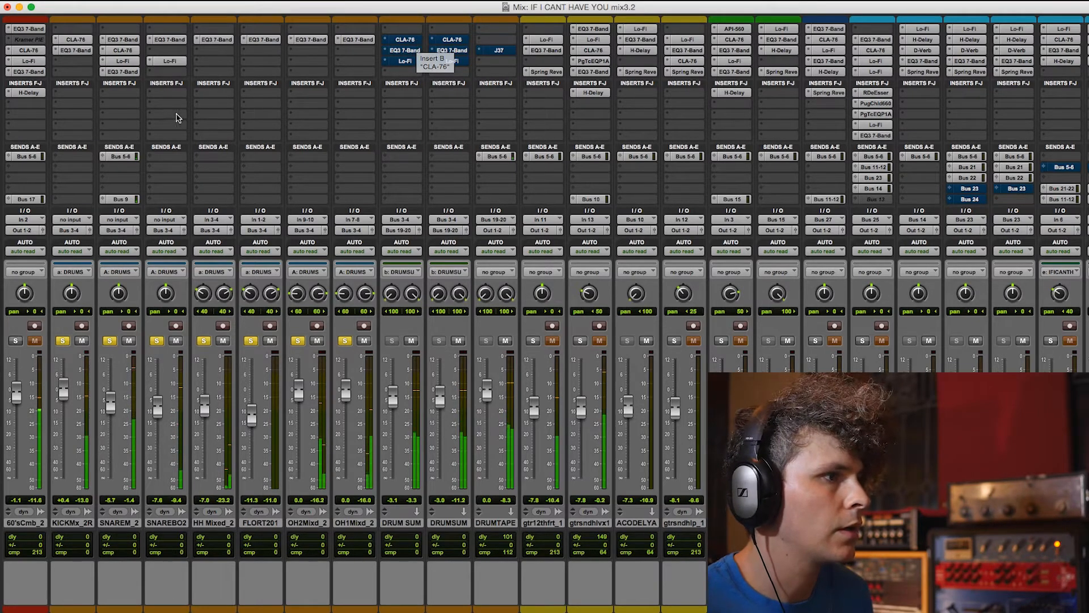
Examine the EQ3 7-Band settings on the OH 2 and OH 1 overhead tracks
{"action": "left_click", "coordinate": [310, 39]}
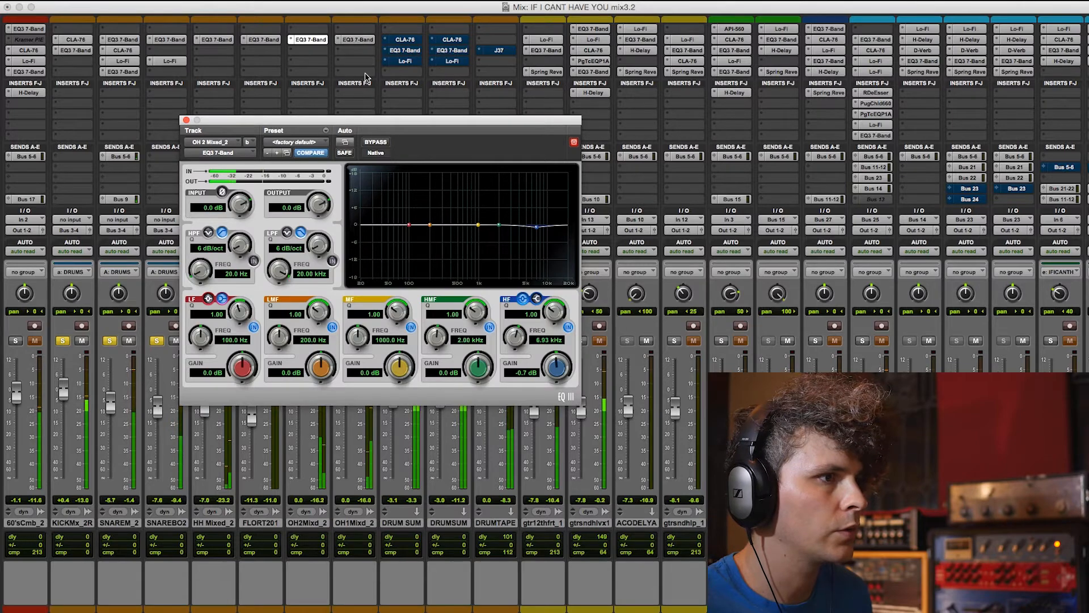
{"action": "left_click", "coordinate": [354, 40]}
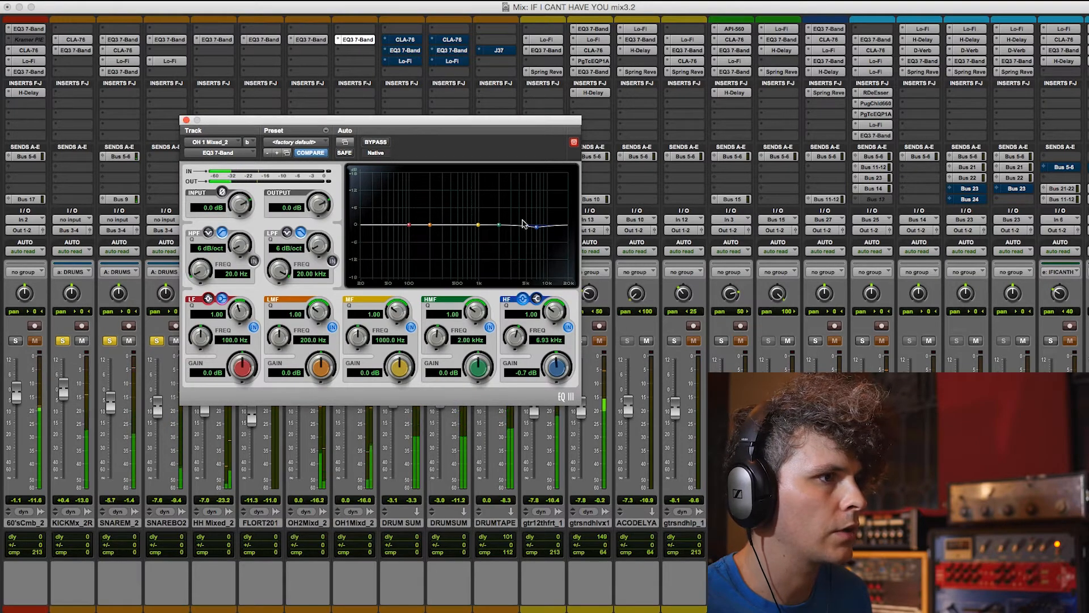
{"action": "left_click", "coordinate": [186, 120]}
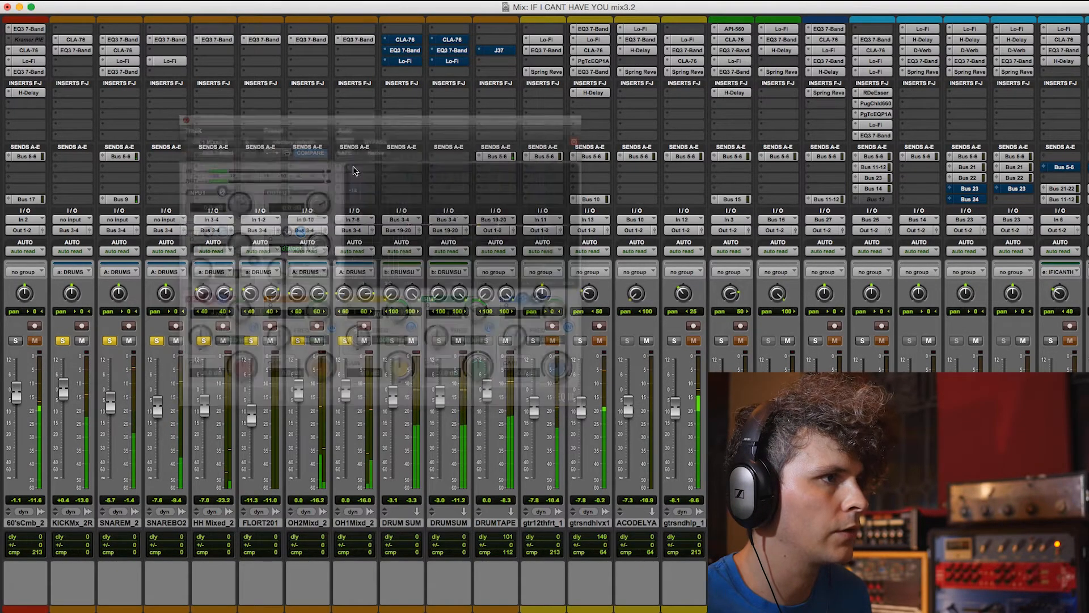
Reactivate the CLA-76 and EQ3 7-Band inserts on both drum sum tracks, viewing the DRUM SUM equalizer settings
{"action": "left_click", "coordinate": [407, 43], "text": "super"}
{"action": "left_click", "coordinate": [452, 43], "text": "super"}
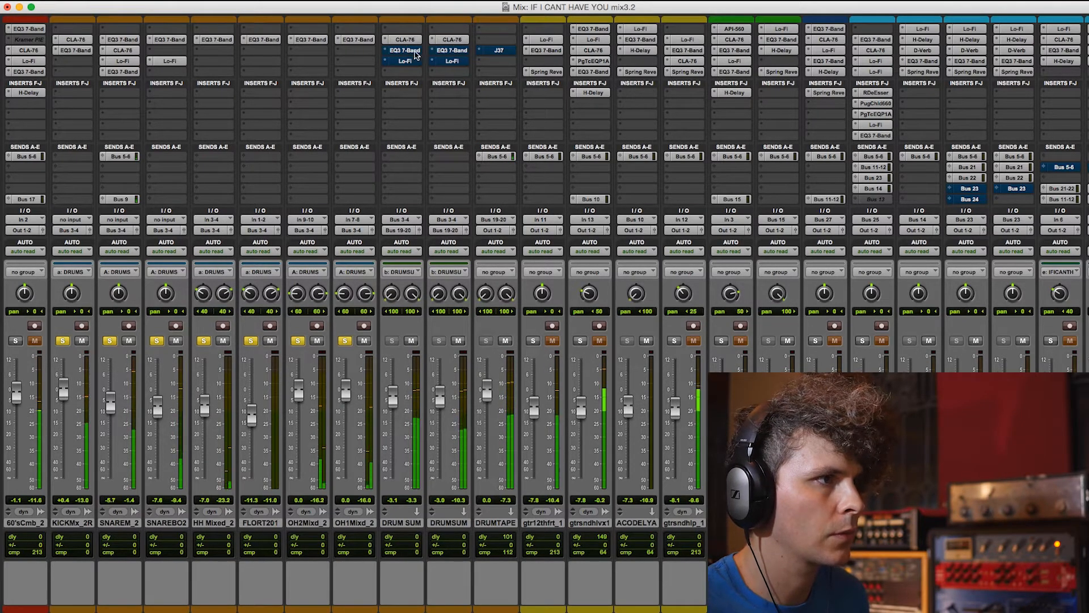
{"action": "left_click", "coordinate": [414, 51]}
{"action": "left_click", "coordinate": [413, 51], "text": "super"}
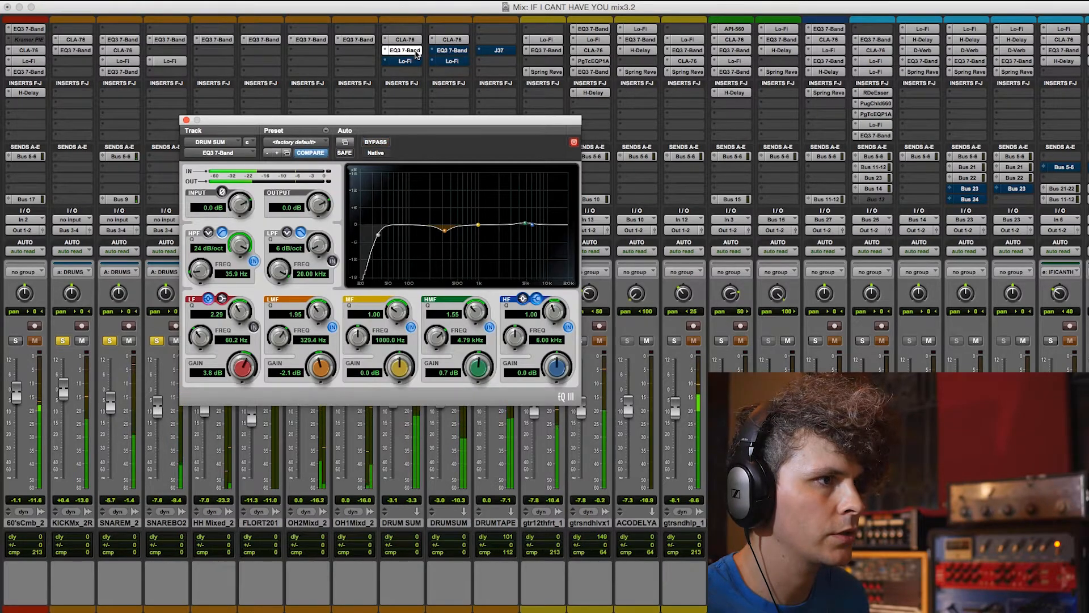
{"action": "left_click", "coordinate": [462, 52], "text": "super"}
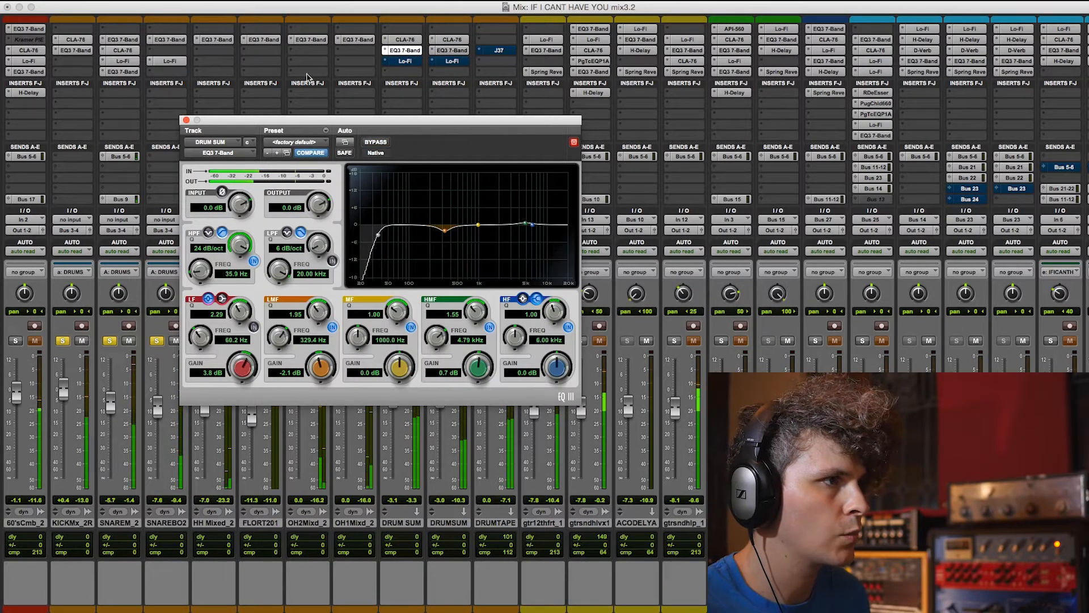
Reactivate the Lo-Fi inserts on both drum sum tracks and review the Lo-Fi settings on DRUM SUM
{"action": "left_click", "coordinate": [397, 62], "text": "super"}
{"action": "left_click", "coordinate": [449, 61], "text": "super"}
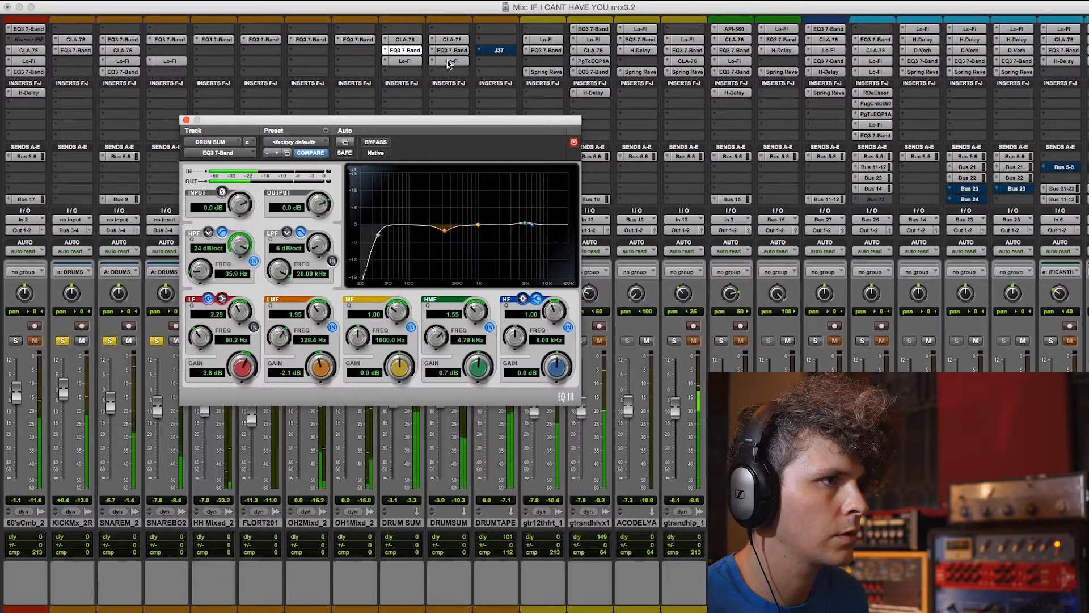
{"action": "left_click", "coordinate": [403, 62]}
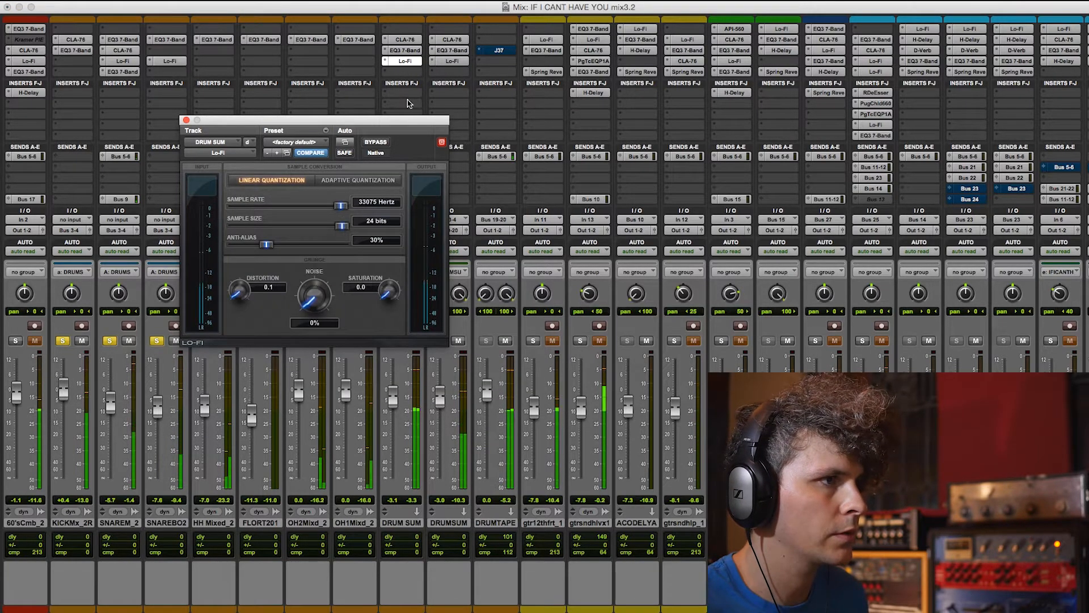
{"action": "left_click", "coordinate": [186, 120]}
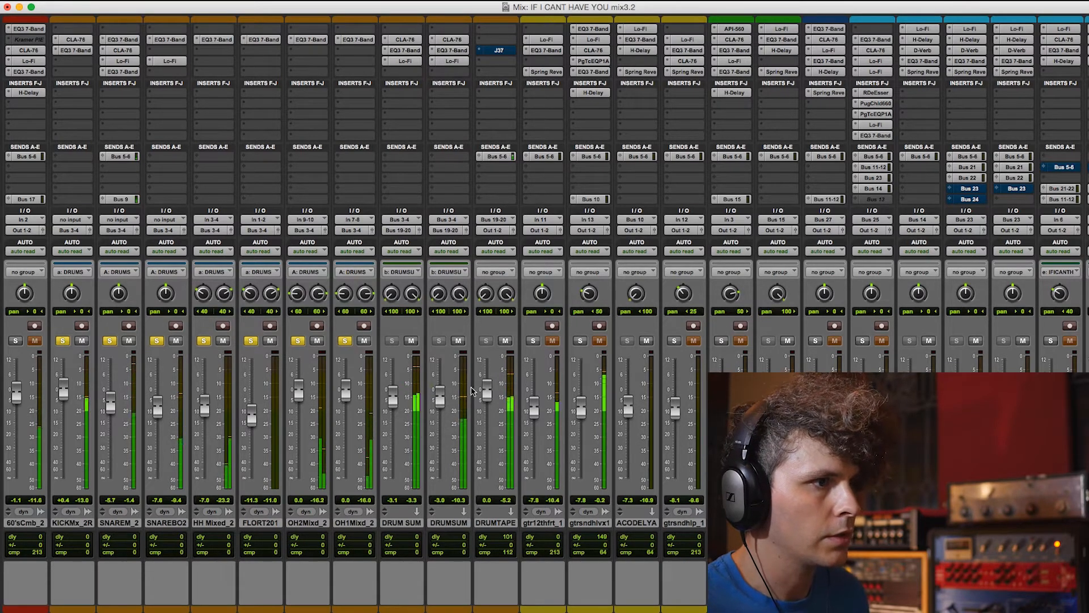
Activate the J37 insert on the DRUM TAPE track and compare the sound with the tape plugin bypassed and active
{"action": "left_click", "coordinate": [500, 524]}
{"action": "left_click", "coordinate": [501, 51]}
{"action": "left_click", "coordinate": [502, 51]}
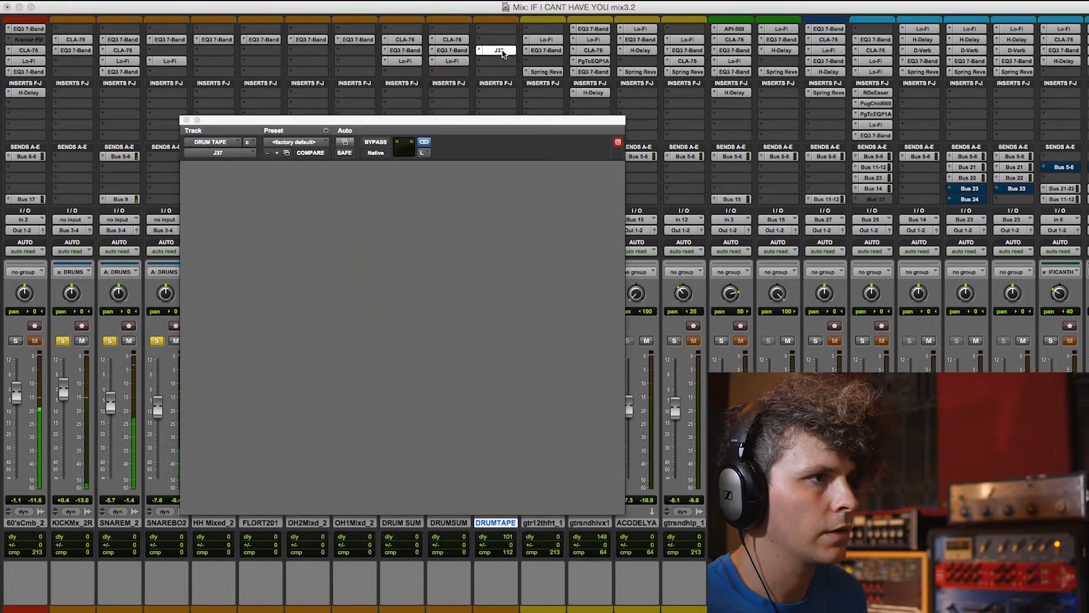
{"action": "left_click_drag", "start_coordinate": [503, 120], "coordinate": [601, 64]}
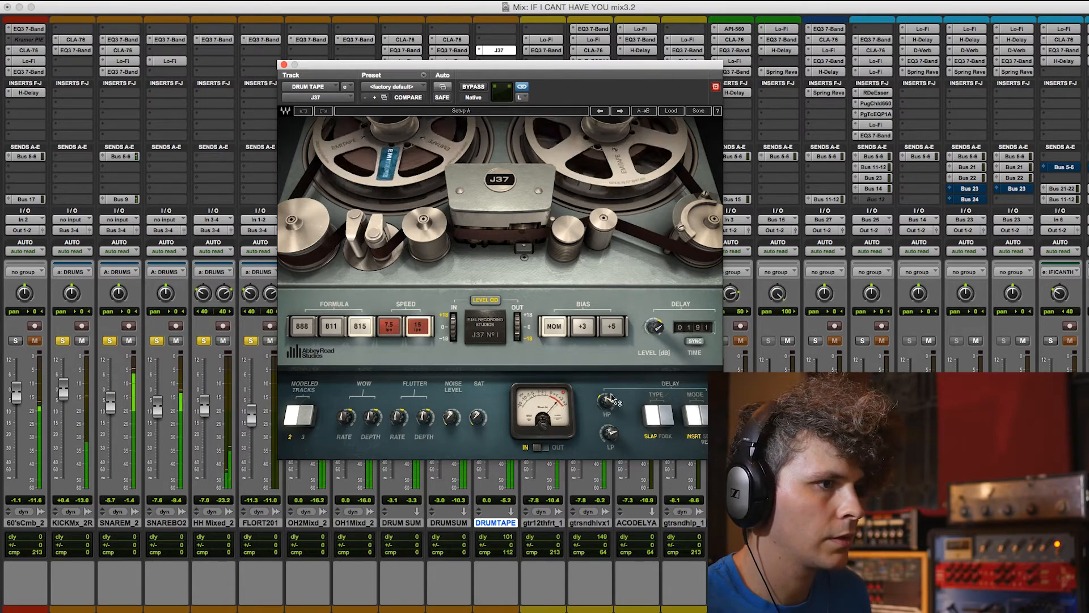
{"action": "left_click", "coordinate": [495, 49], "text": "super"}
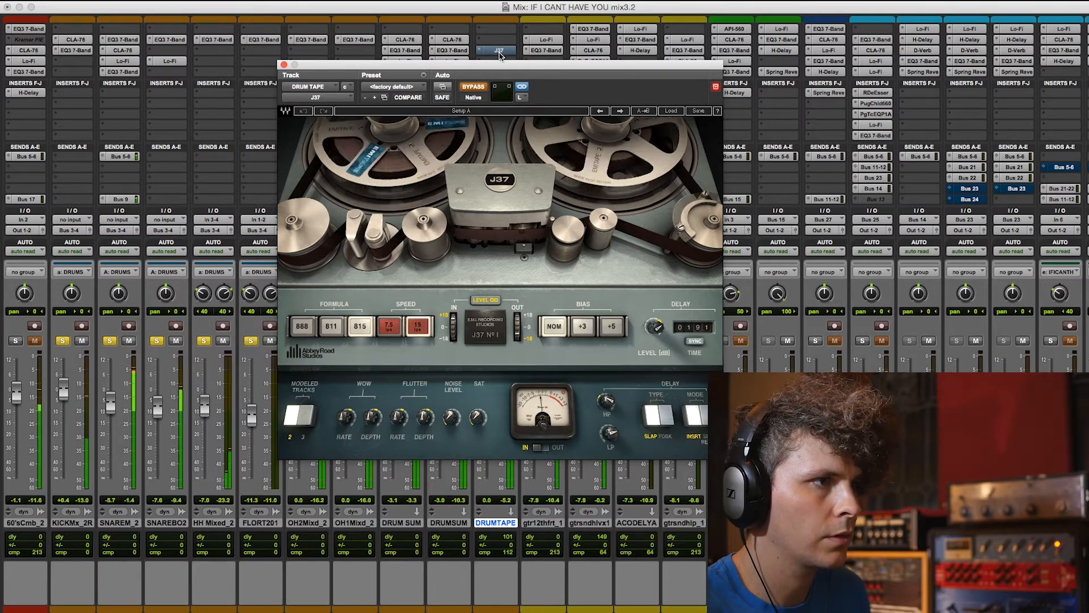
{"action": "left_click", "coordinate": [499, 51], "text": "super"}
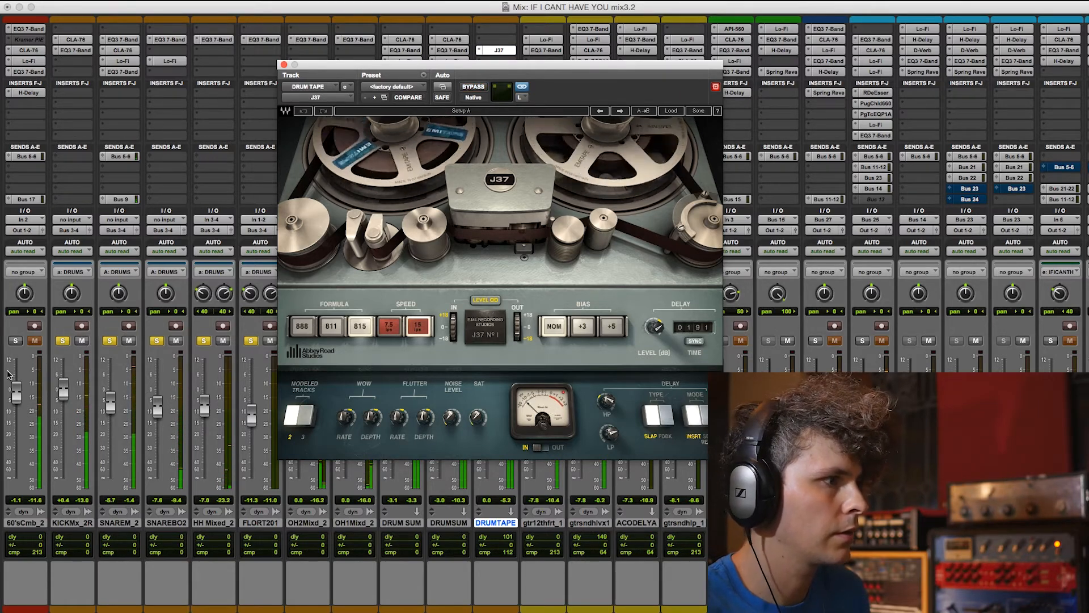
Add the 60's Combo, gtr12thfrt_1 and gtrsndhivx1 tracks to the soloed drums and play them from a new position in the Edit window
{"action": "left_click", "coordinate": [16, 341]}
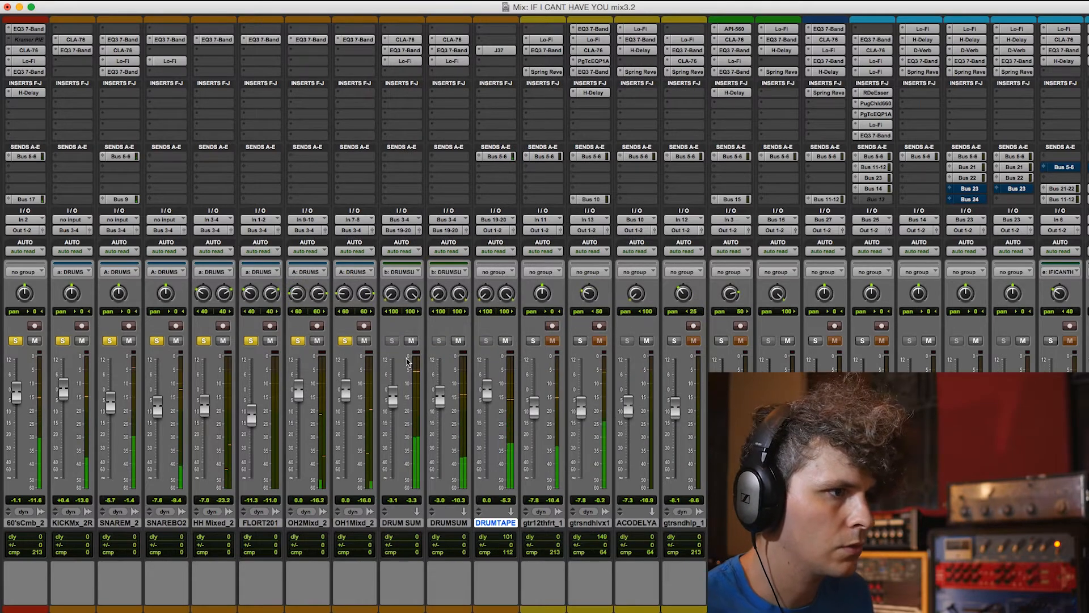
{"action": "left_click", "coordinate": [533, 341]}
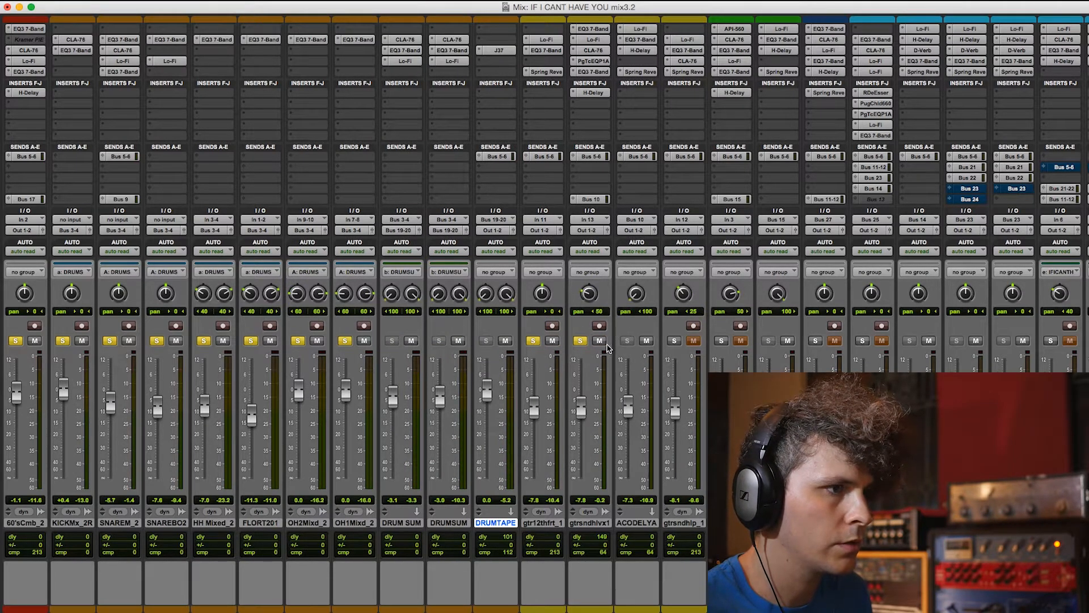
{"action": "key", "text": "super+equal"}
{"action": "scroll", "coordinate": [652, 373], "scroll_direction": "down", "scroll_amount": 5}
{"action": "left_click", "coordinate": [532, 298]}
{"action": "key", "text": "space"}
{"action": "key", "text": "super+equal"}
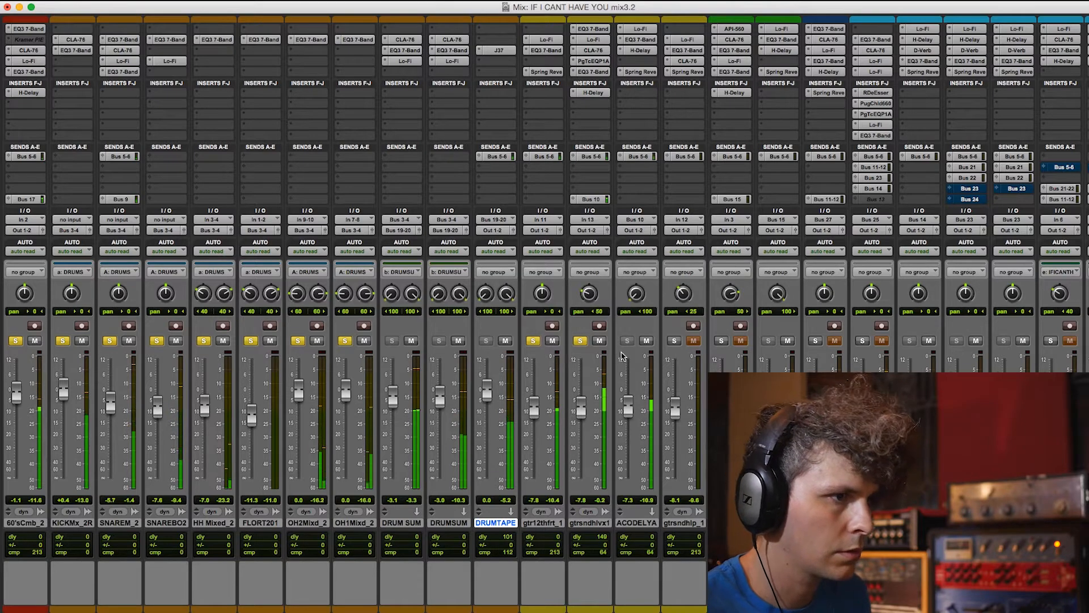
Unsolo the gtr12thfrt_1 track and review the H-Delay settings on the gtrsndhivx1 and ACO DELYA tracks
{"action": "left_click", "coordinate": [533, 341]}
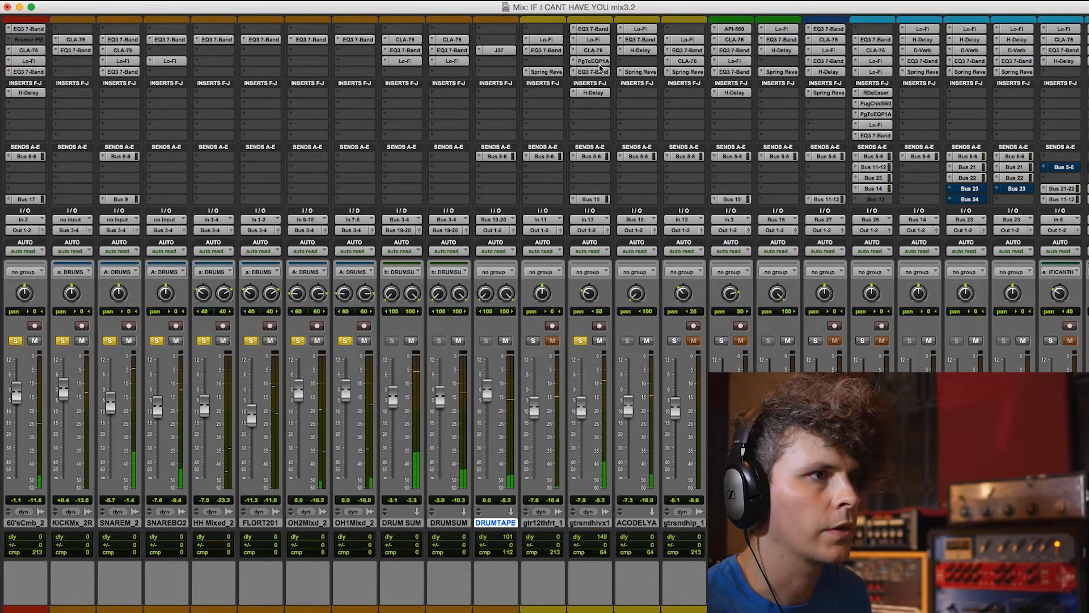
{"action": "left_click", "coordinate": [592, 93]}
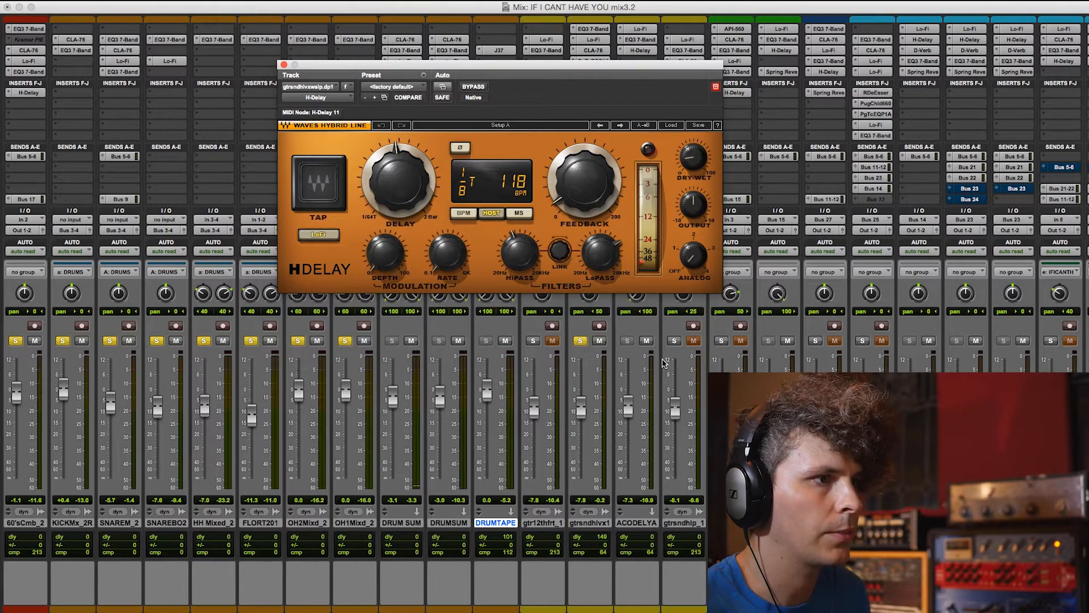
{"action": "left_click", "coordinate": [284, 66]}
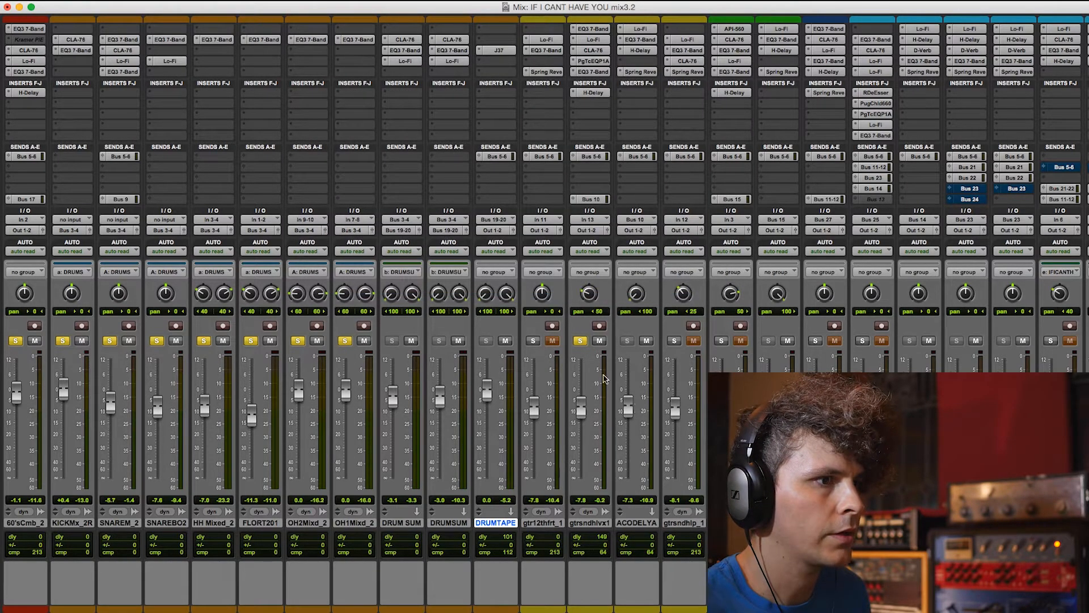
{"action": "left_click", "coordinate": [593, 92]}
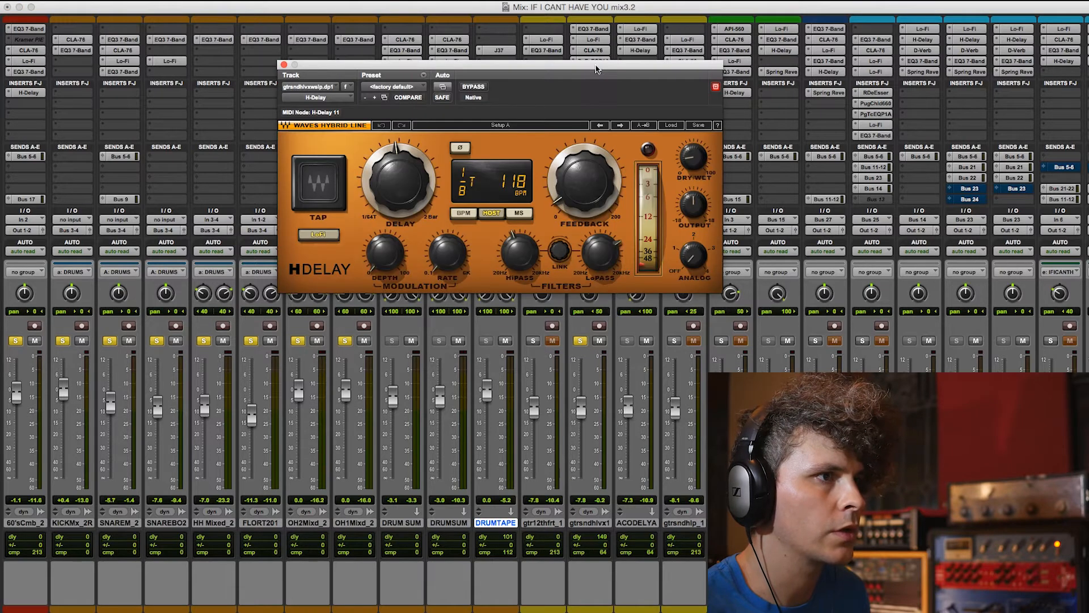
{"action": "left_click_drag", "start_coordinate": [596, 69], "coordinate": [395, 118]}
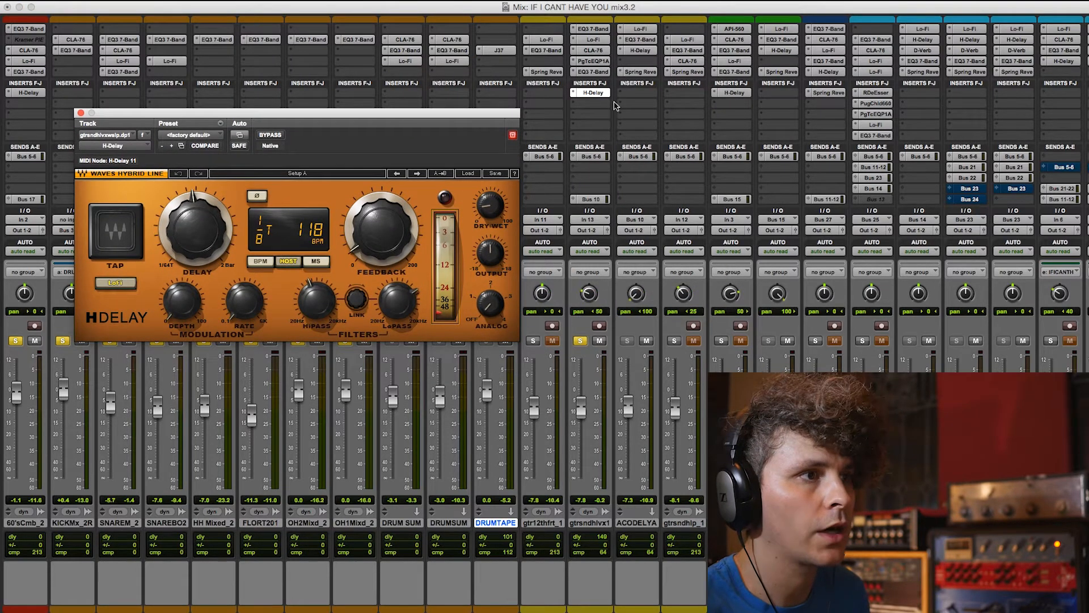
{"action": "left_click", "coordinate": [640, 51]}
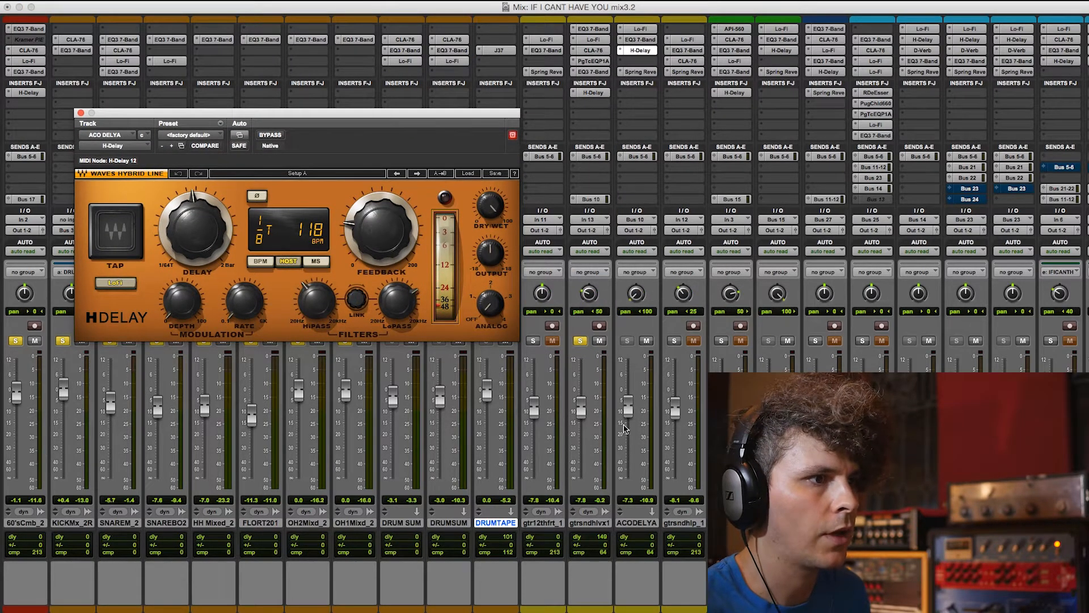
{"action": "key", "text": "space"}
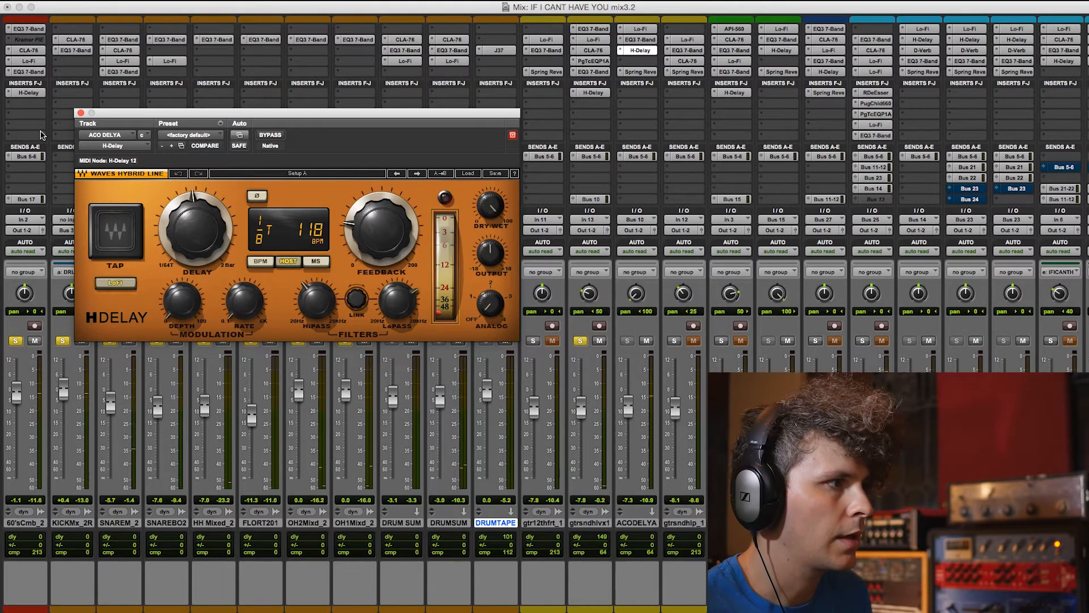
Close the H-Delay window, play the mix, and solo the GtrRhyth_1 track on its own
{"action": "left_click", "coordinate": [80, 113]}
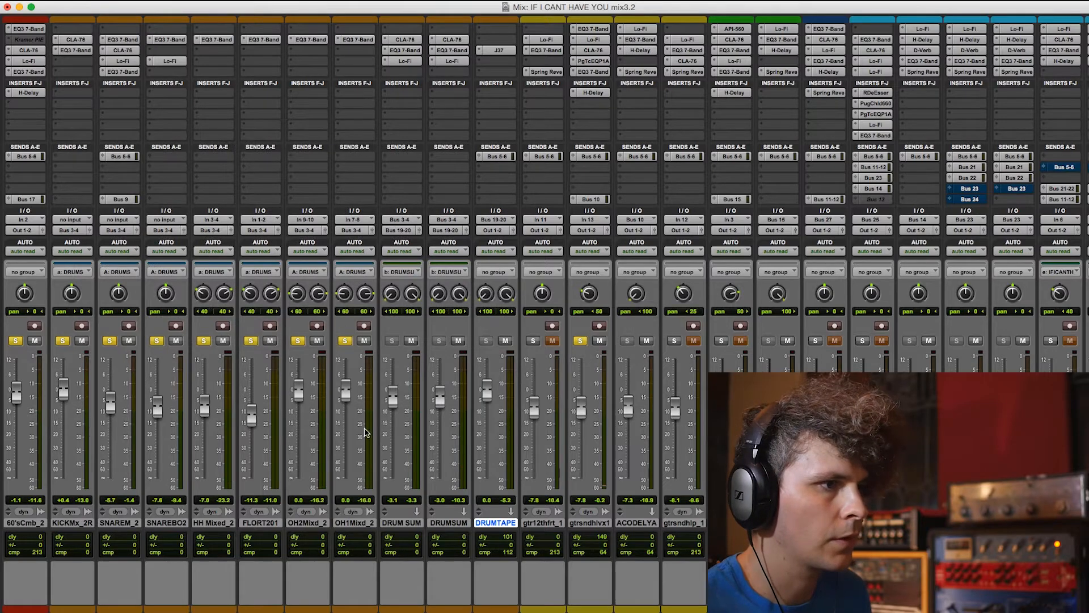
{"action": "scroll", "coordinate": [643, 409], "scroll_direction": "right", "scroll_amount": 10}
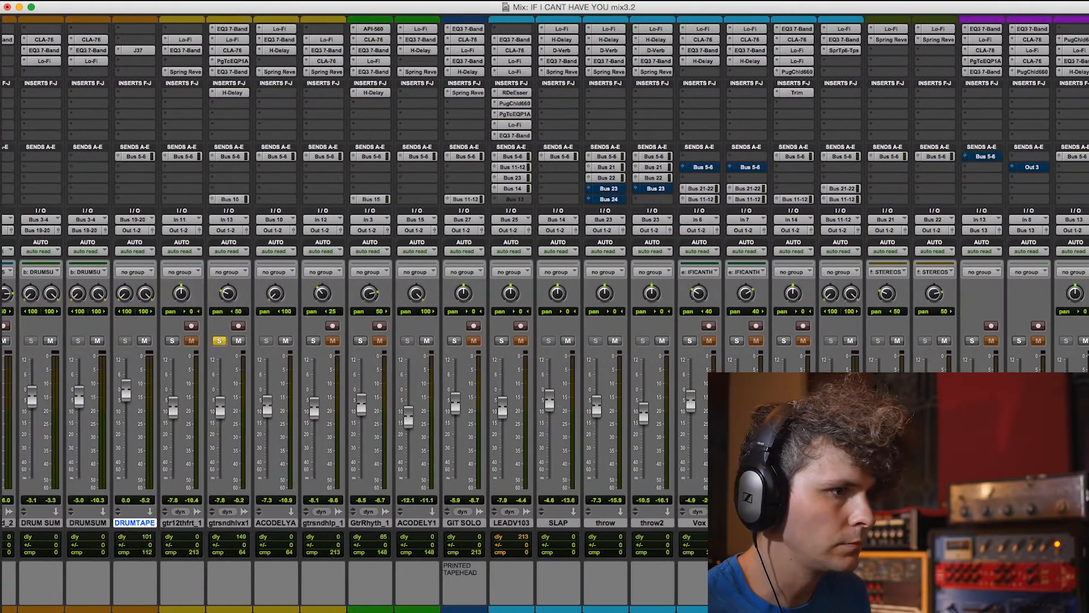
{"action": "key", "text": "super+equal"}
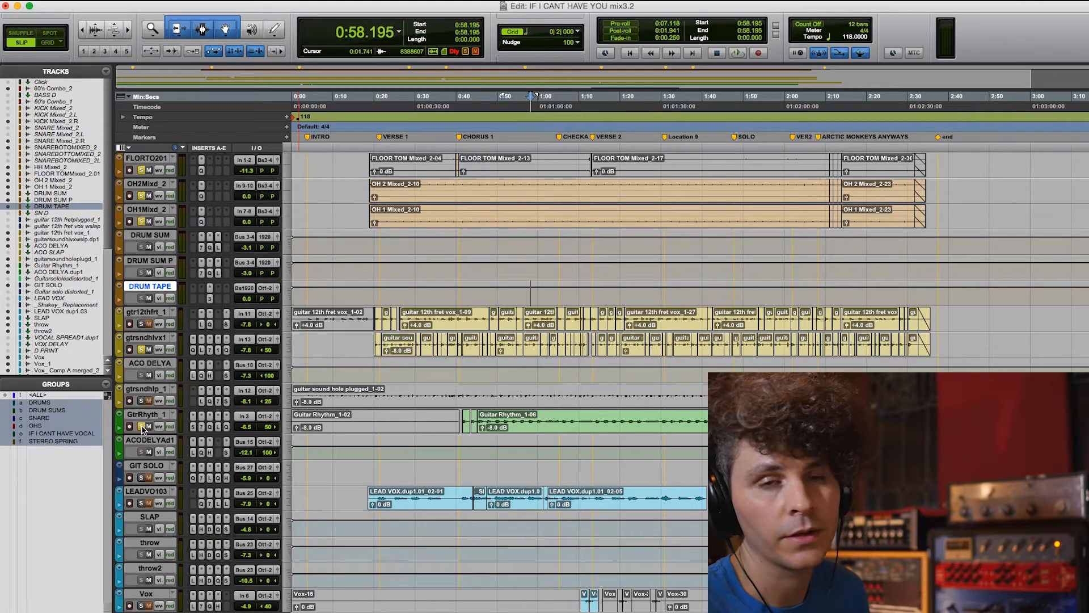
{"action": "key", "text": "space"}
{"action": "key", "text": "super+equal"}
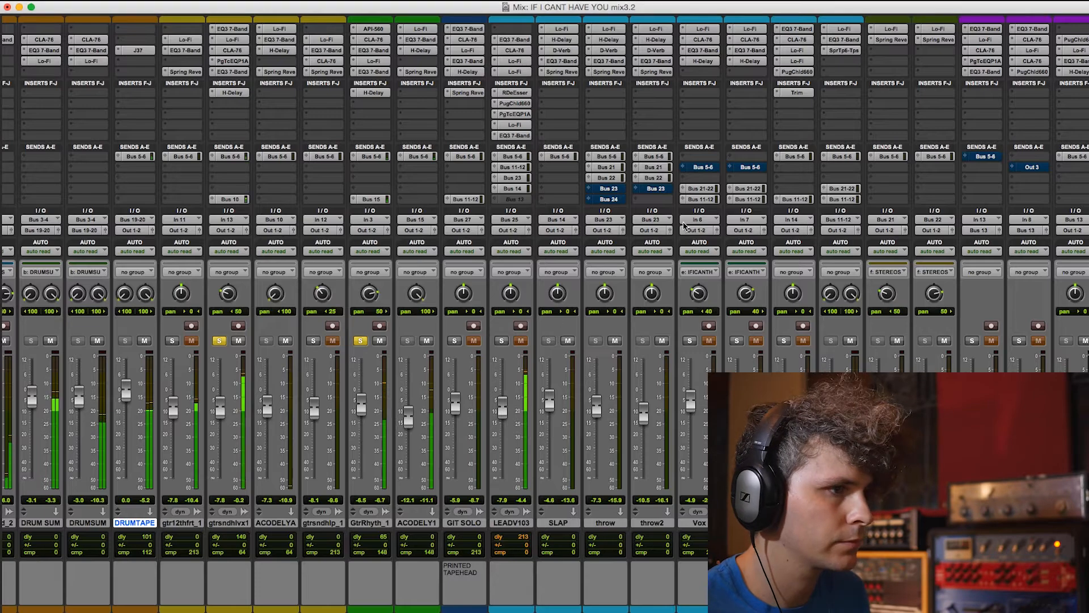
{"action": "left_click", "coordinate": [360, 340]}
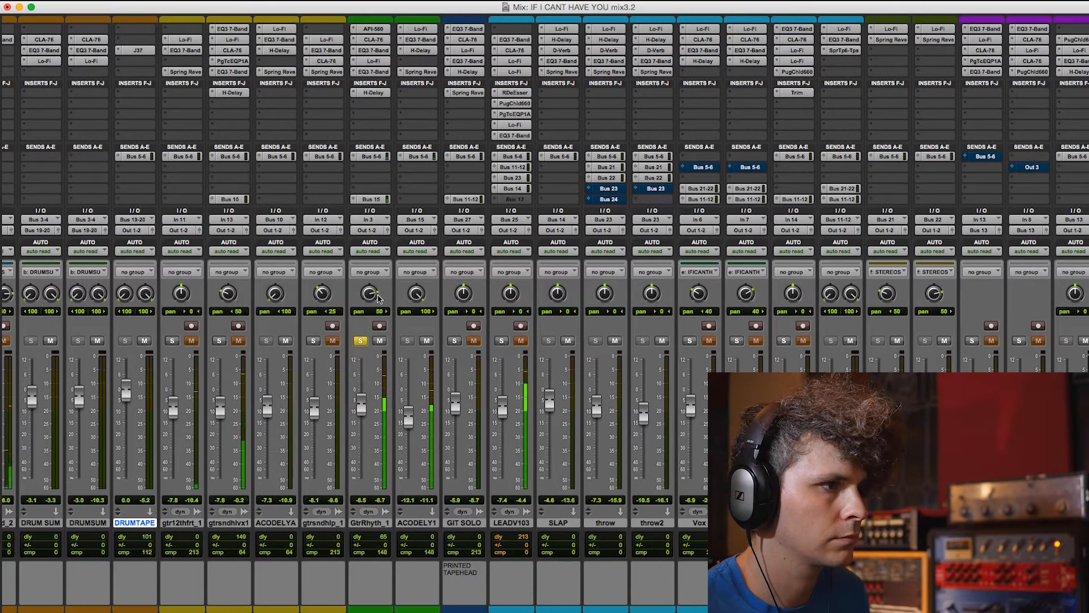
Compare GtrRhyth_1 with its H-Delay bypassed and active, and with the ACODELY1 delay track muted and unmuted
{"action": "left_click", "coordinate": [427, 341]}
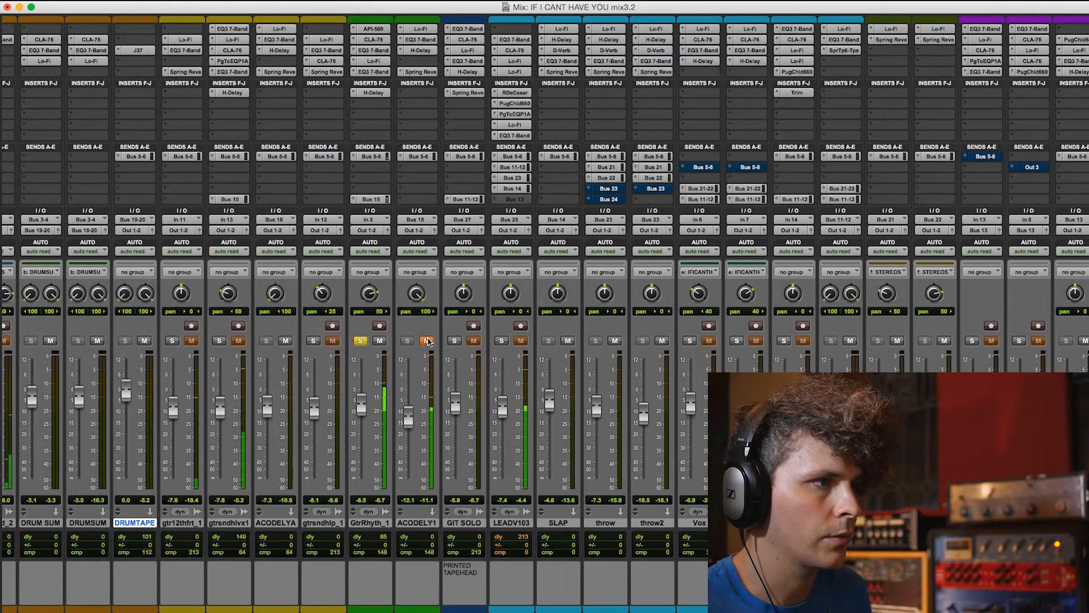
{"action": "left_click", "coordinate": [374, 93]}
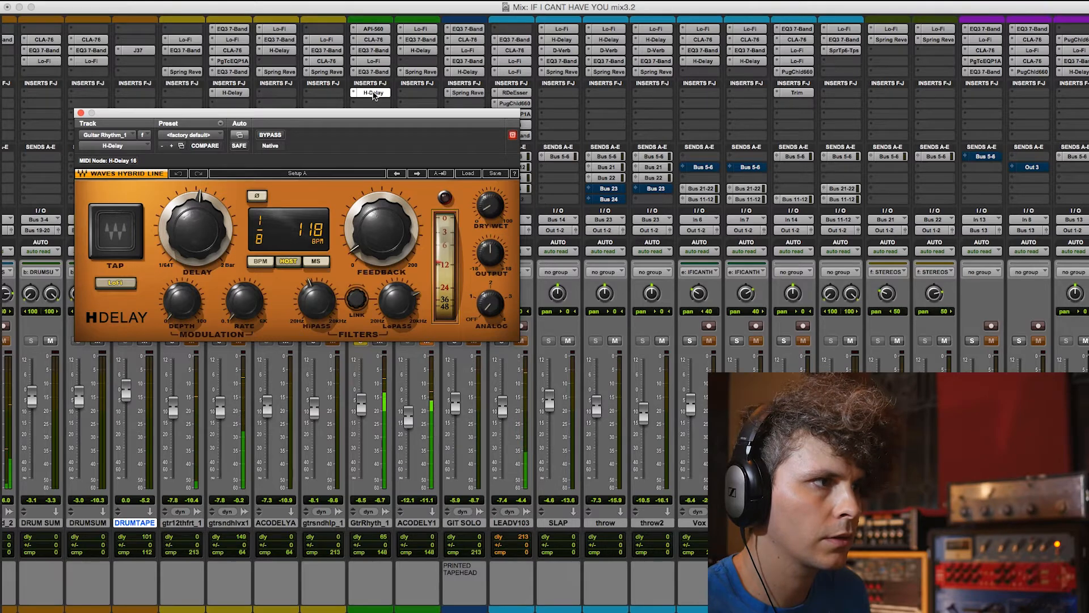
{"action": "left_click", "coordinate": [374, 93], "text": "super"}
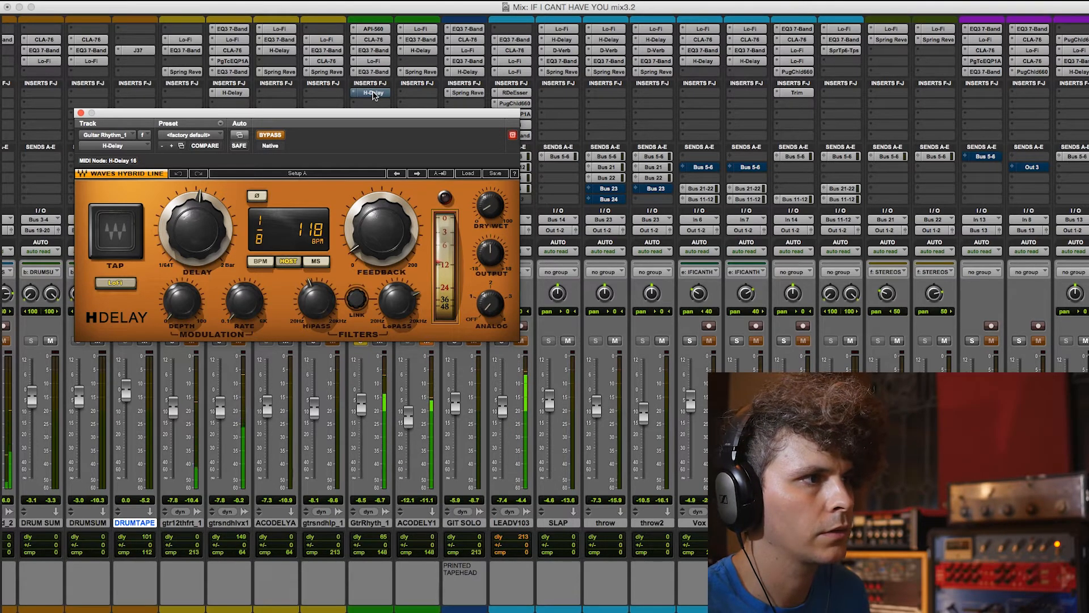
{"action": "left_click_drag", "start_coordinate": [377, 114], "coordinate": [845, 122]}
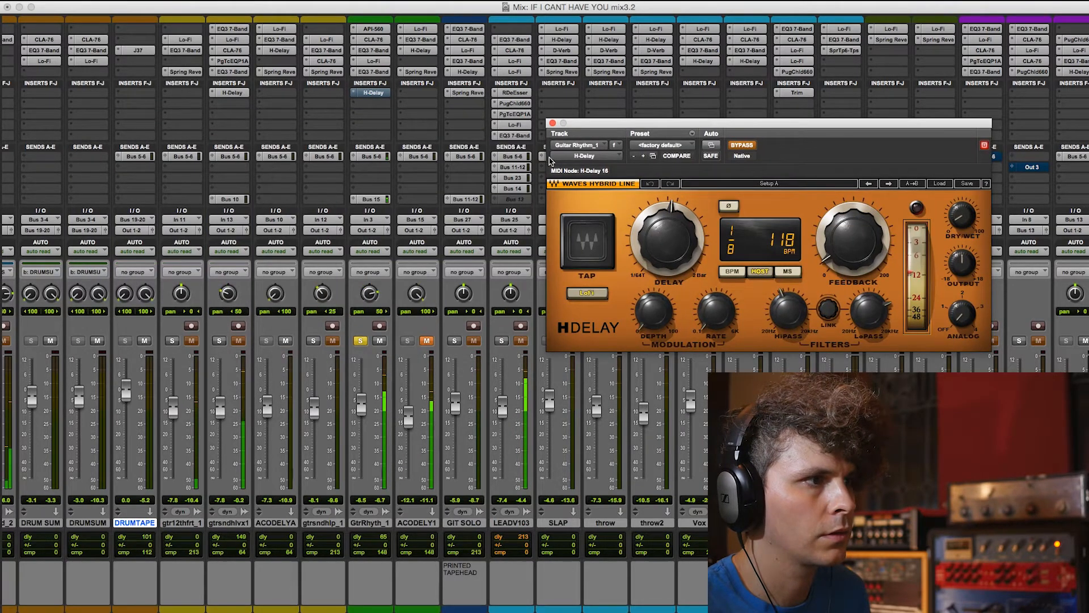
{"action": "left_click", "coordinate": [373, 156]}
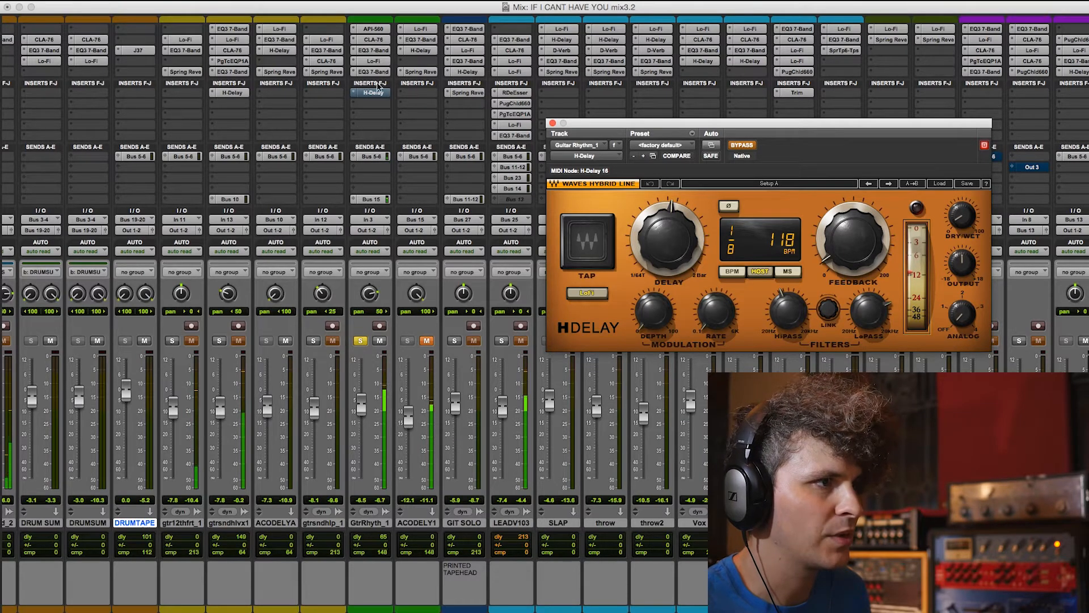
{"action": "left_click", "coordinate": [428, 341]}
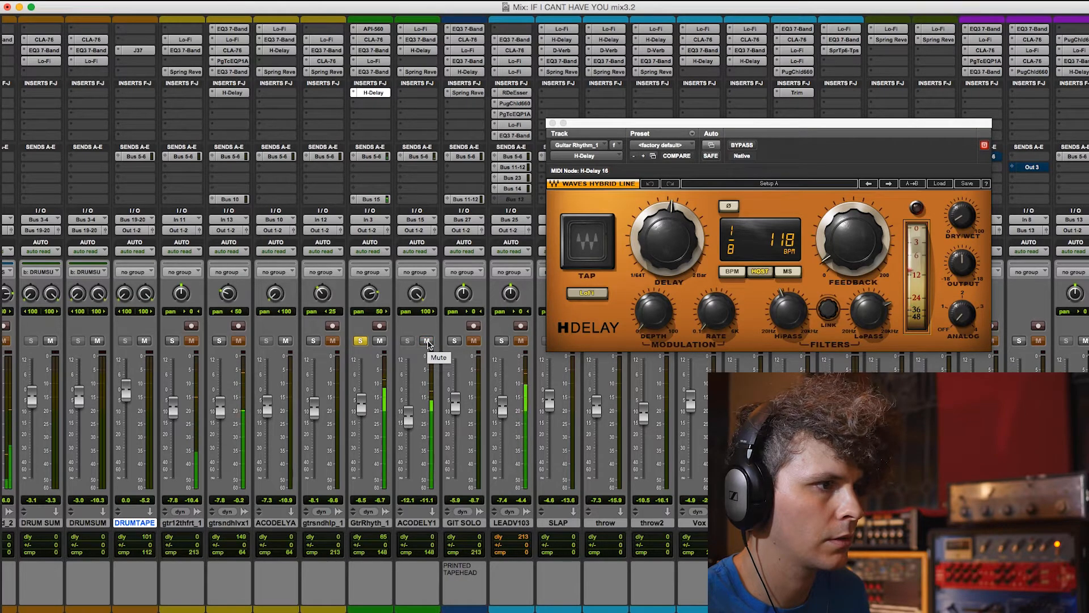
Switch the solo from GtrRhyth_1 to the LEADV103 lead vocal and play it from about 1:05 in the Edit window
{"action": "left_click", "coordinate": [361, 341]}
{"action": "left_click", "coordinate": [502, 341]}
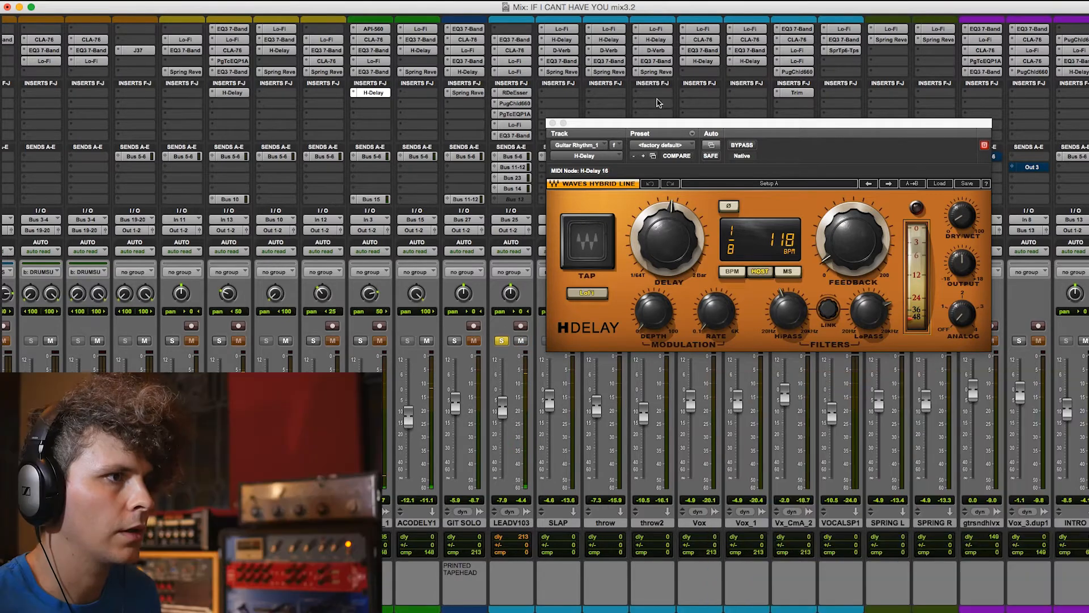
{"action": "left_click_drag", "start_coordinate": [659, 126], "coordinate": [721, 115]}
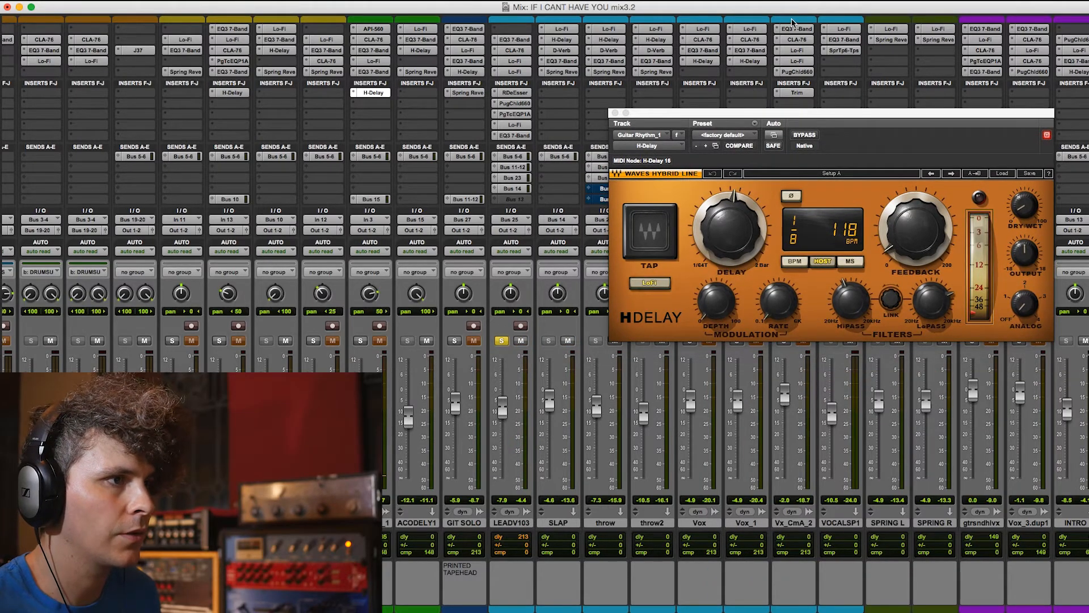
{"action": "left_click", "coordinate": [519, 41]}
{"action": "key", "text": "super+equal"}
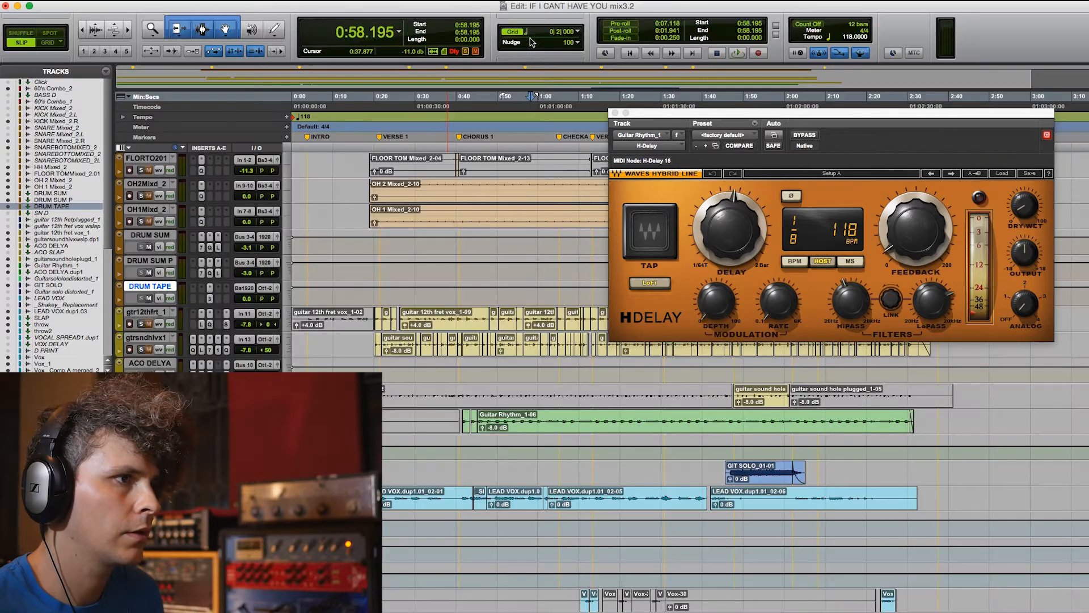
{"action": "scroll", "coordinate": [576, 488], "scroll_direction": "down", "scroll_amount": 6}
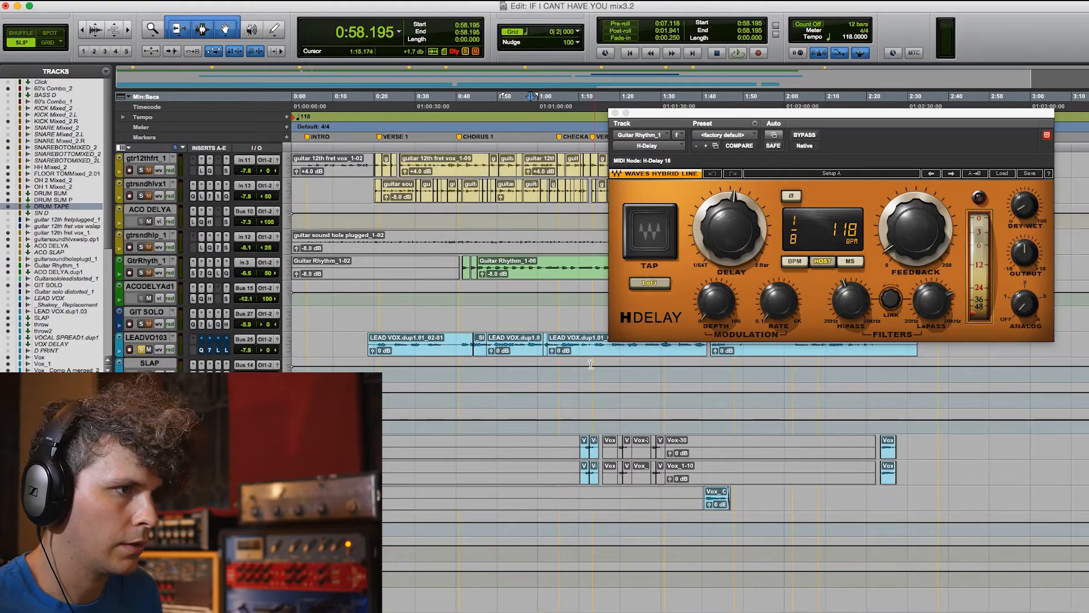
{"action": "left_click", "coordinate": [559, 314]}
{"action": "key", "text": "space"}
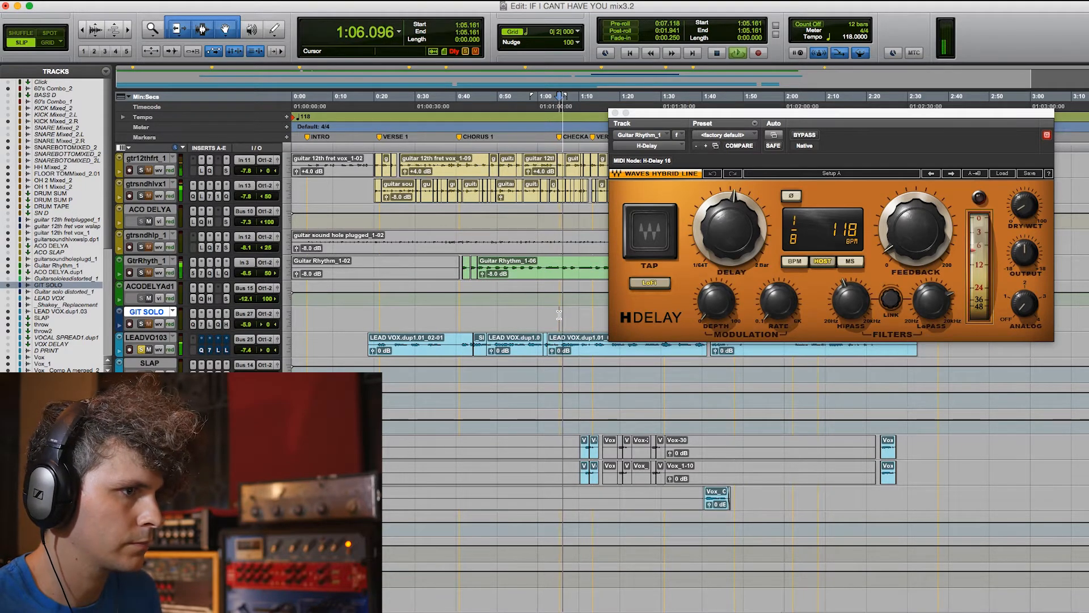
{"action": "key", "text": "super+equal"}
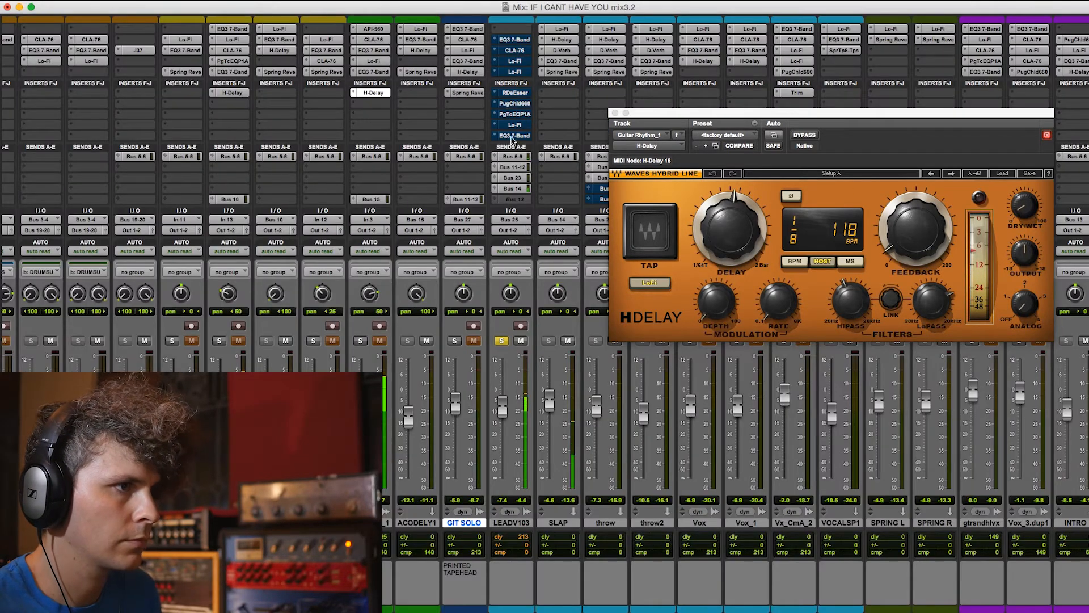
Mute the SLAP, throw and throw2 effect tracks and close the H-Delay window
{"action": "left_click", "coordinate": [568, 340]}
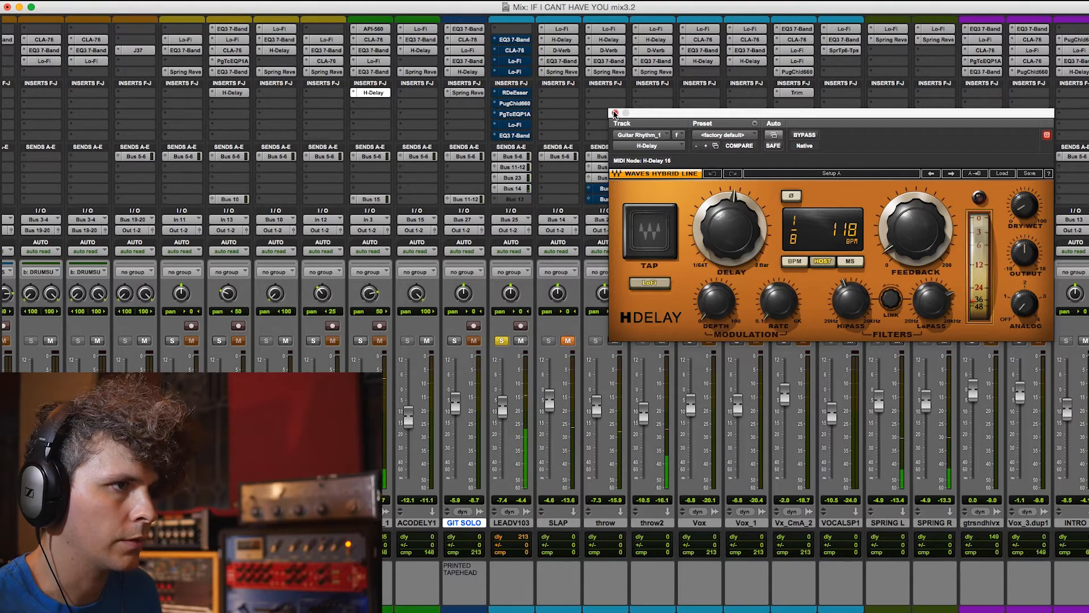
{"action": "left_click", "coordinate": [615, 113]}
{"action": "left_click", "coordinate": [615, 340]}
{"action": "left_click", "coordinate": [662, 341]}
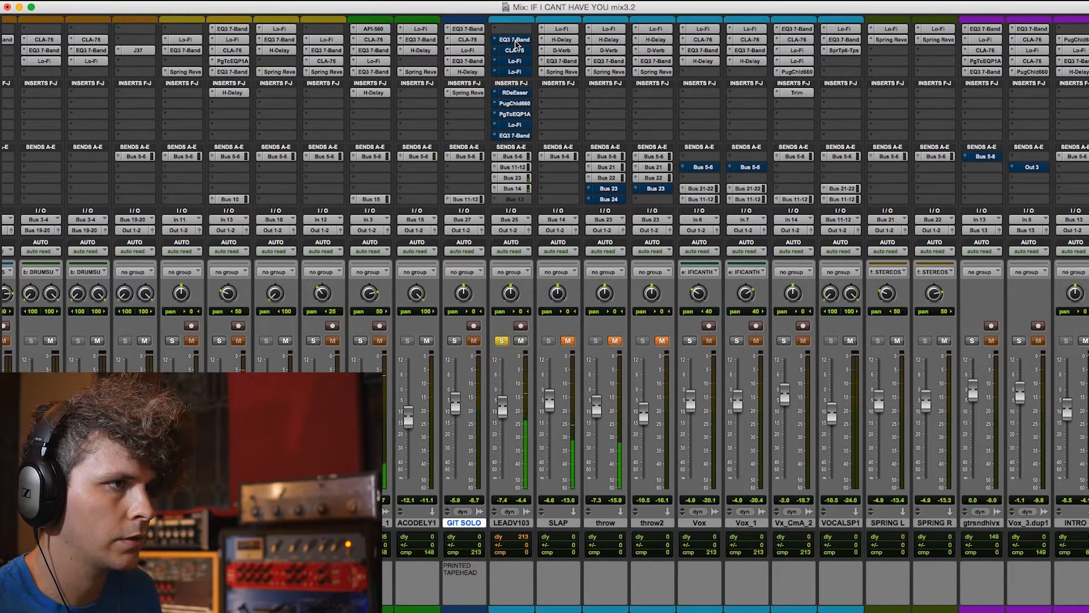
Reactivate the first EQ3 7-Band and the CLA-76 on the lead vocal, and review the equalizer's settings
{"action": "left_click", "coordinate": [517, 40], "text": "super"}
{"action": "left_click", "coordinate": [515, 39]}
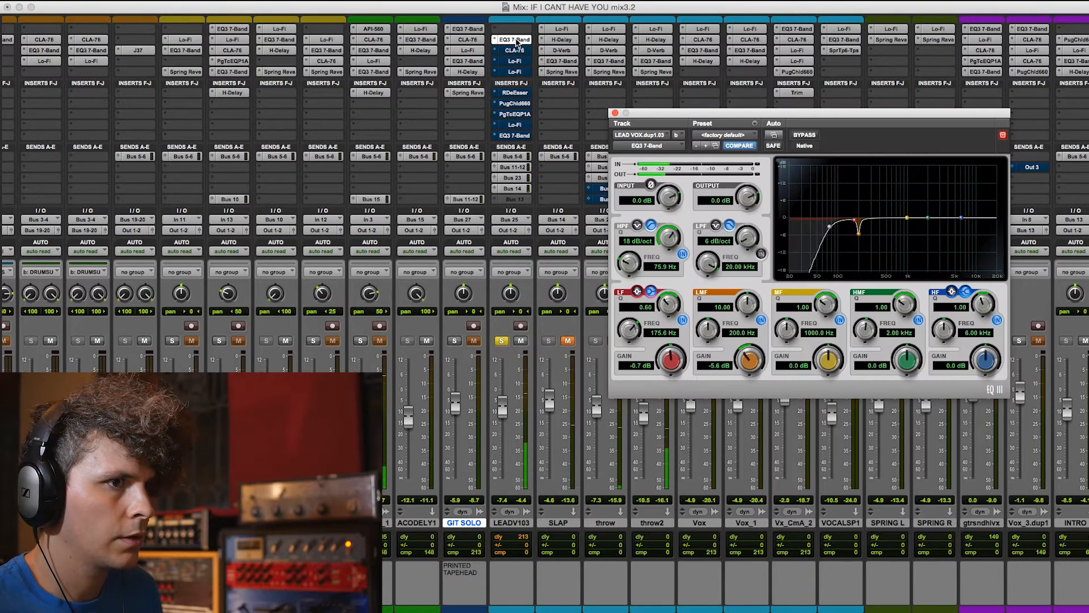
{"action": "left_click", "coordinate": [520, 52]}
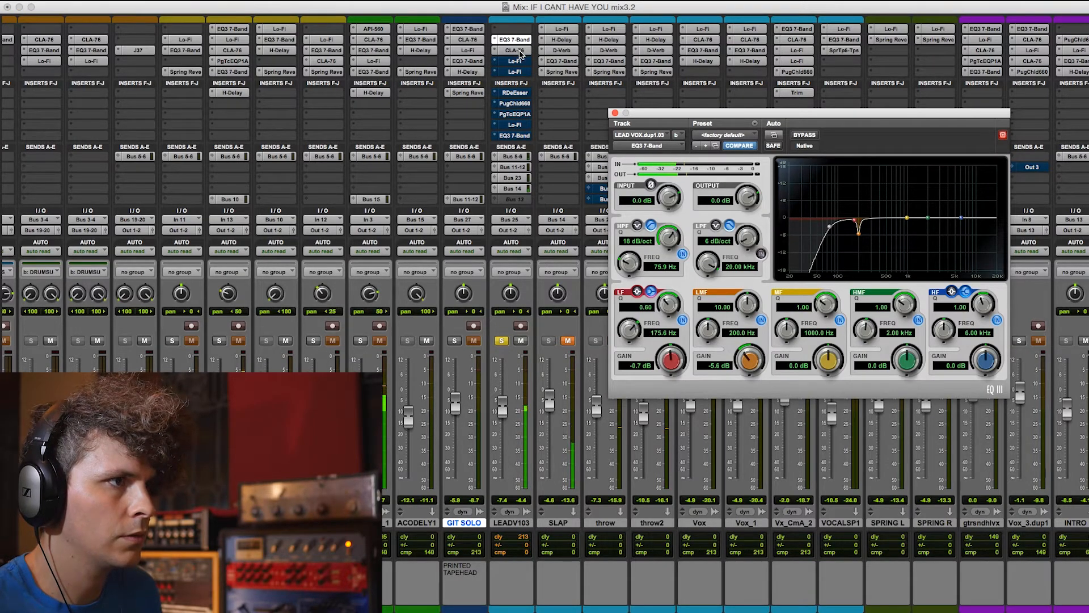
Reactivate the two Lo-Fi inserts that follow the CLA-76 on the lead vocal, comparing the sound as each comes in
{"action": "left_click", "coordinate": [517, 61], "text": "super"}
{"action": "left_click", "coordinate": [519, 72], "text": "super"}
{"action": "left_click", "coordinate": [519, 72], "text": "super"}
{"action": "left_click", "coordinate": [518, 61], "text": "super"}
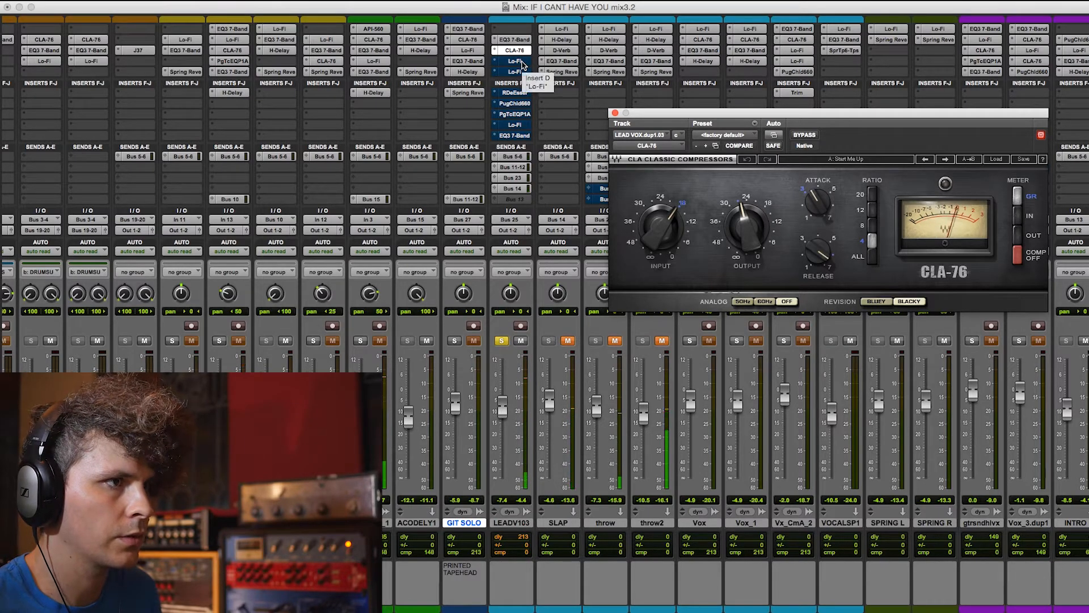
{"action": "left_click", "coordinate": [521, 62], "text": "super"}
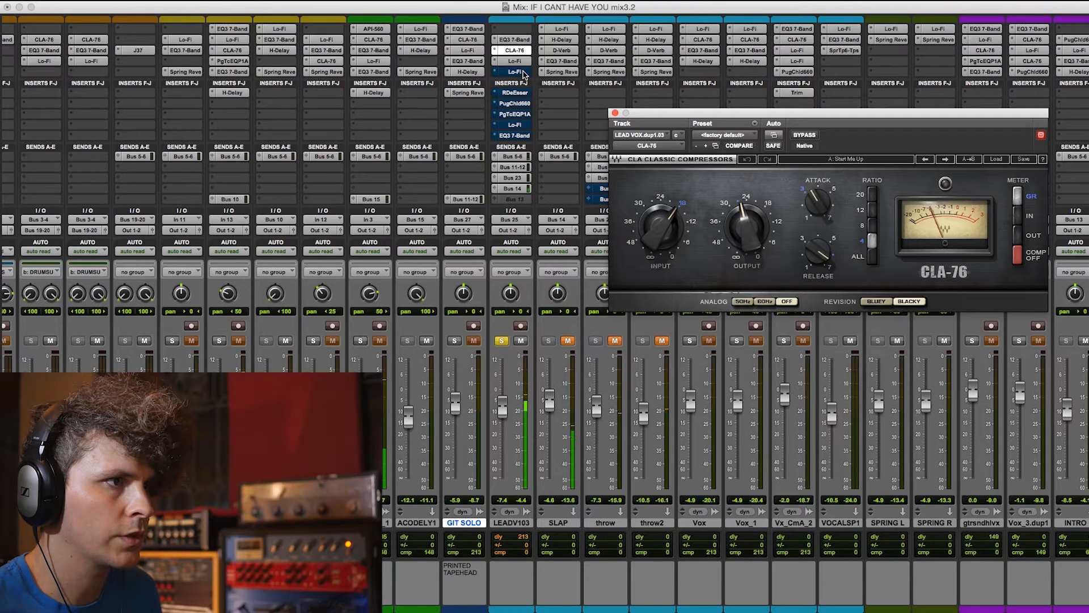
{"action": "left_click", "coordinate": [523, 72], "text": "super"}
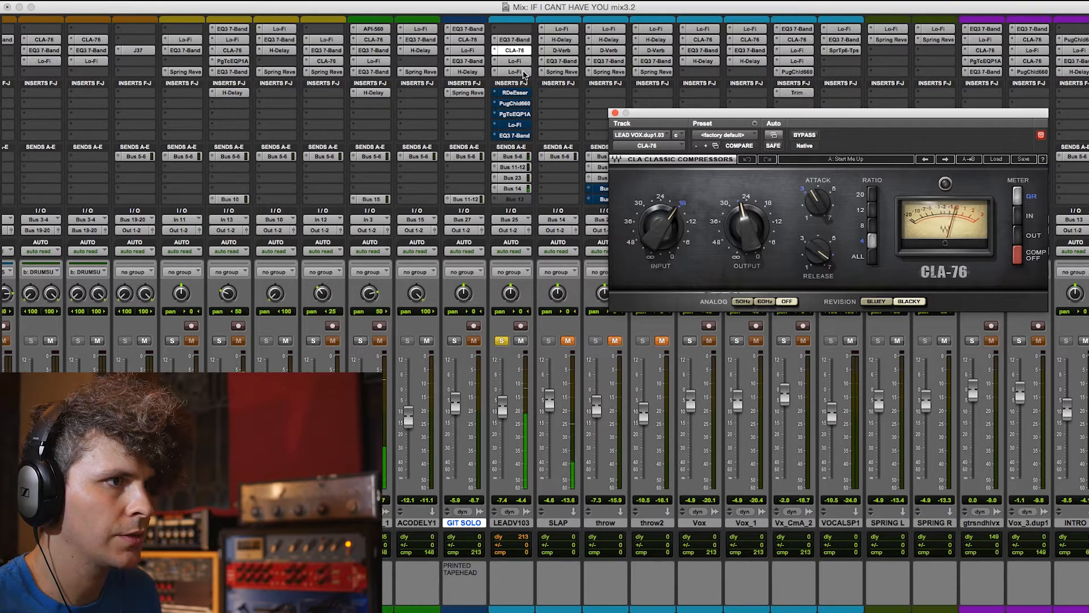
Reactivate the RDeEsser and PuigChild 660 inserts on the lead vocal and review their settings
{"action": "left_click", "coordinate": [516, 93], "text": "super"}
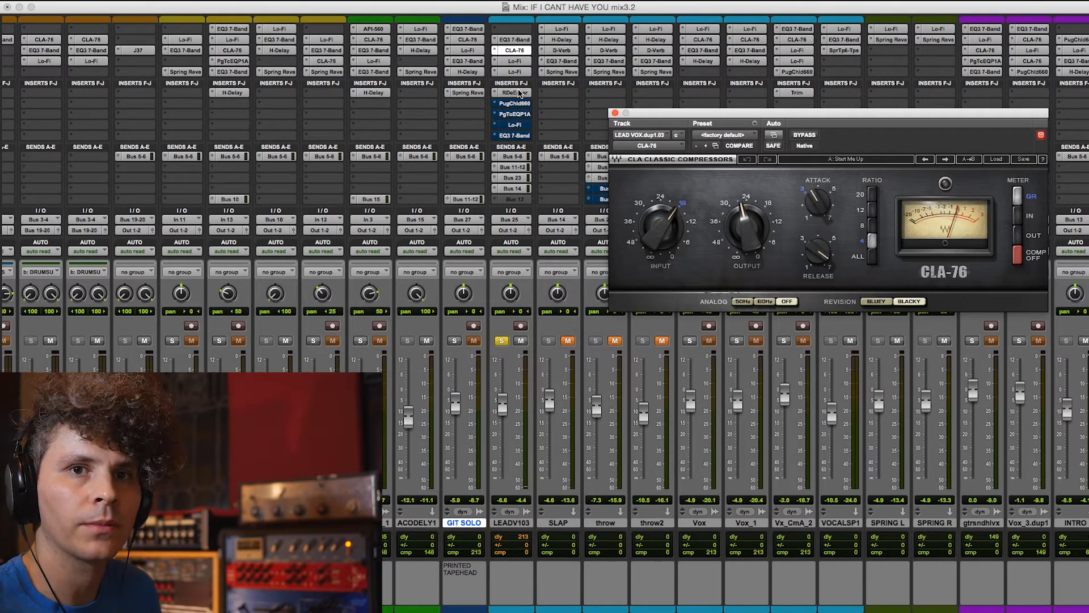
{"action": "left_click", "coordinate": [517, 93]}
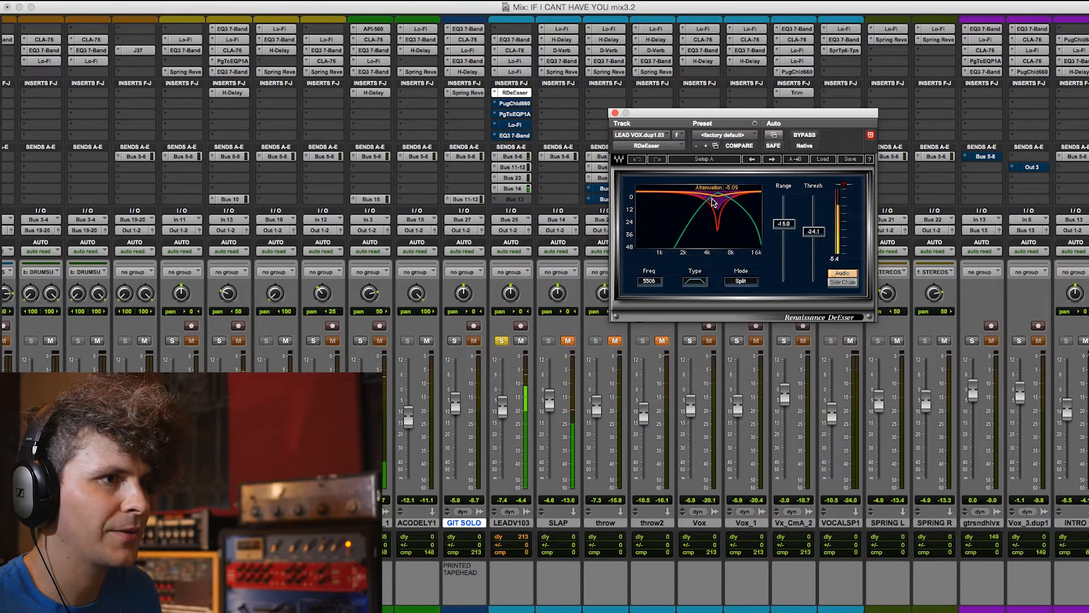
{"action": "left_click", "coordinate": [517, 104]}
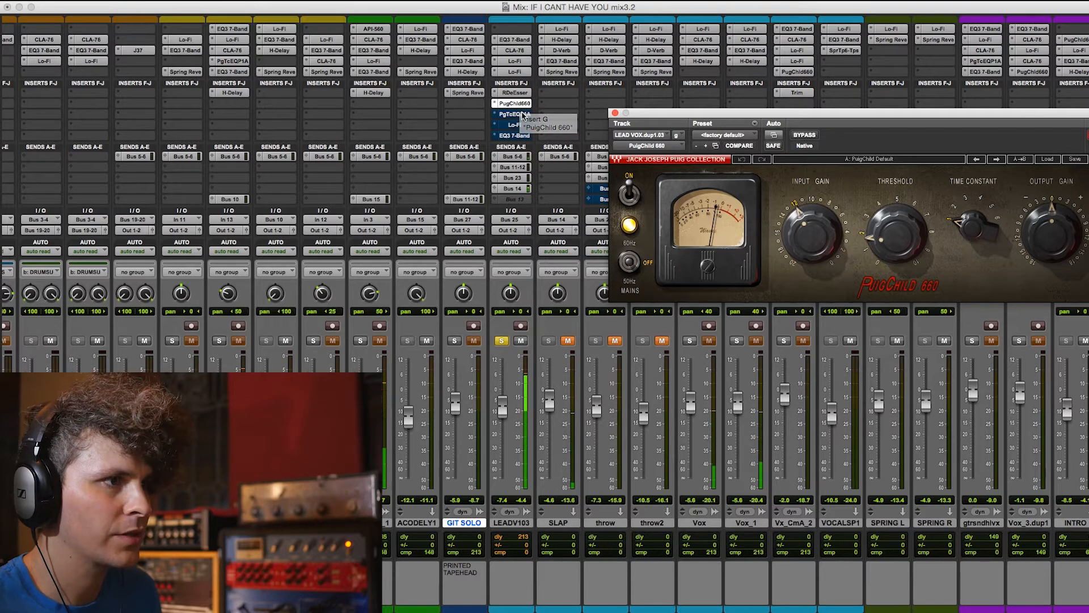
Reactivate the lead vocal's PuigTec EQP1A, last Lo-Fi and final EQ3 7-Band, reviewing the settings of each
{"action": "left_click", "coordinate": [518, 114]}
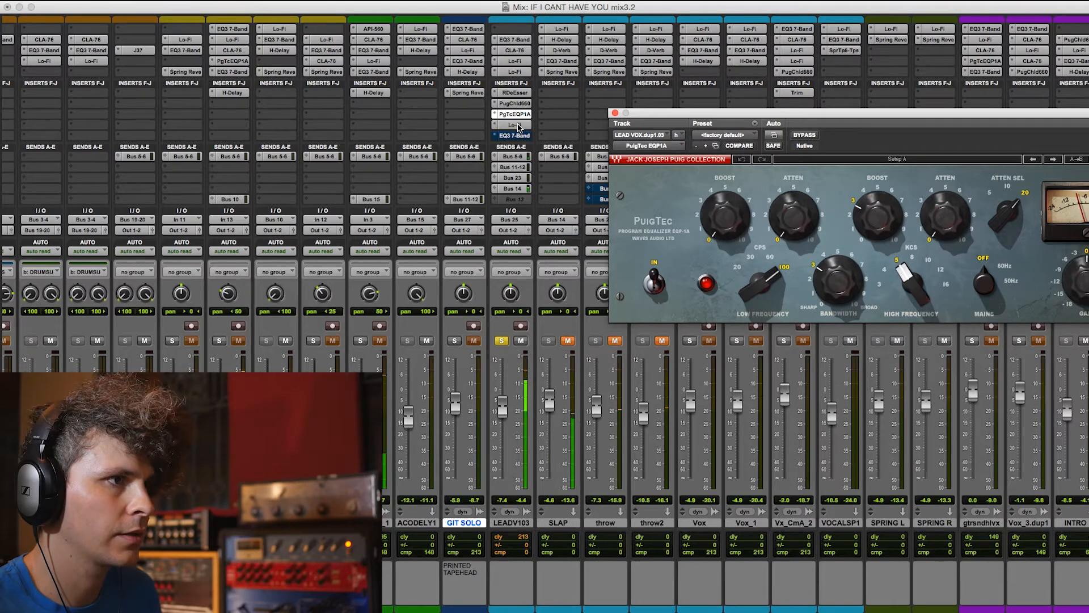
{"action": "left_click", "coordinate": [517, 125]}
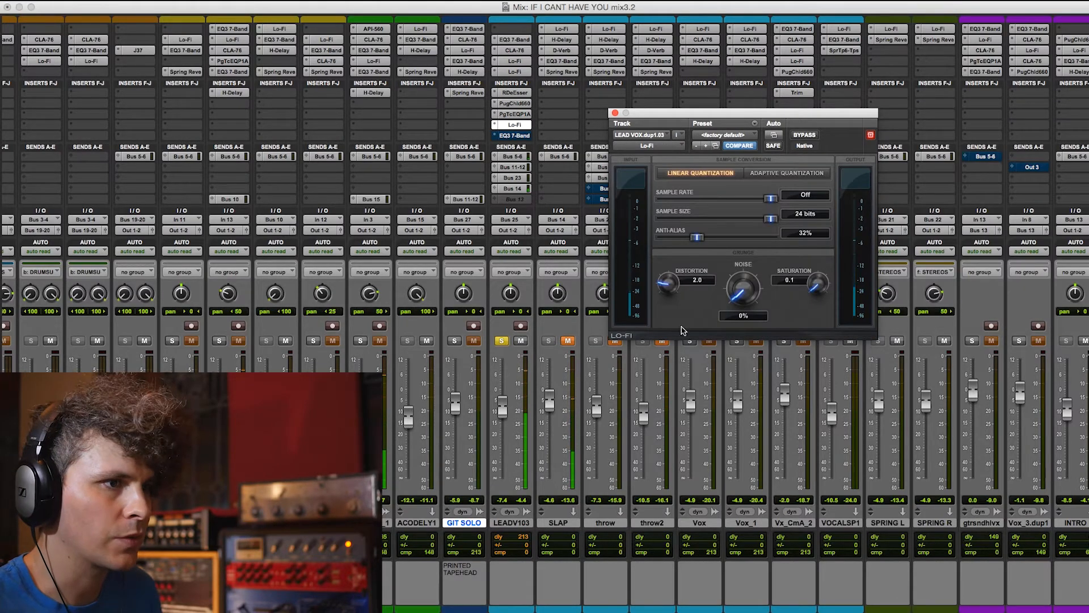
{"action": "left_click", "coordinate": [516, 136]}
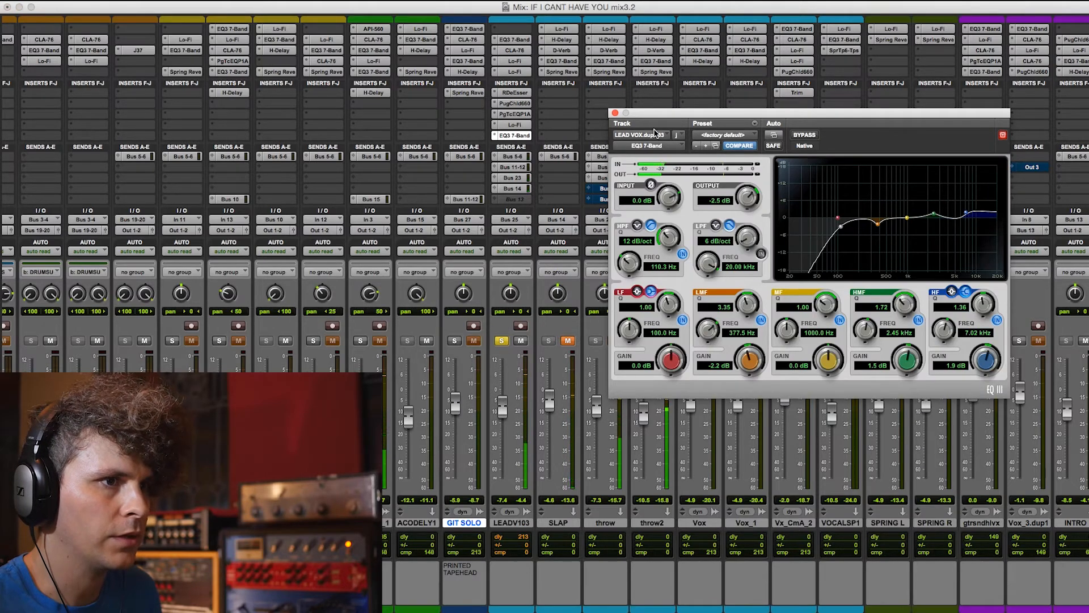
{"action": "left_click", "coordinate": [615, 113]}
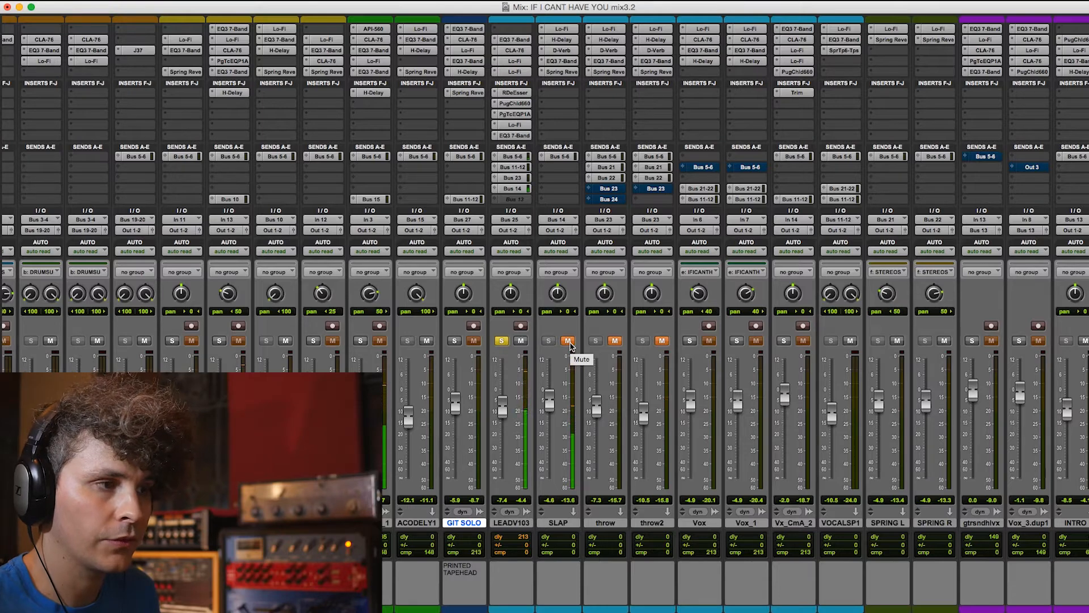
Unmute the SLAP track, review its D-Verb and H-Delay settings, and unsolo the lead vocal
{"action": "left_click", "coordinate": [568, 341]}
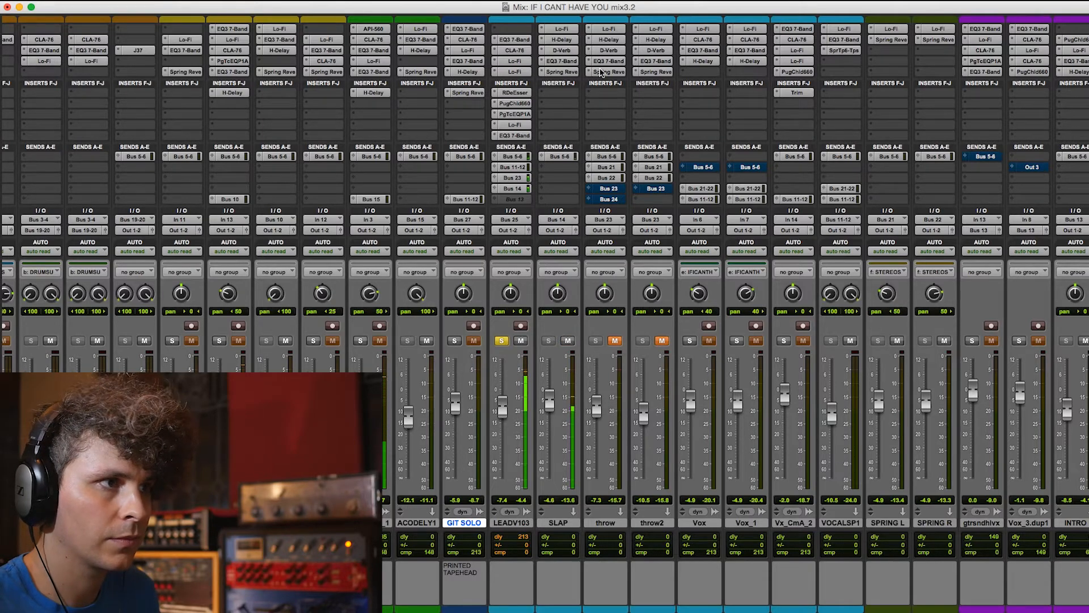
{"action": "left_click", "coordinate": [563, 29]}
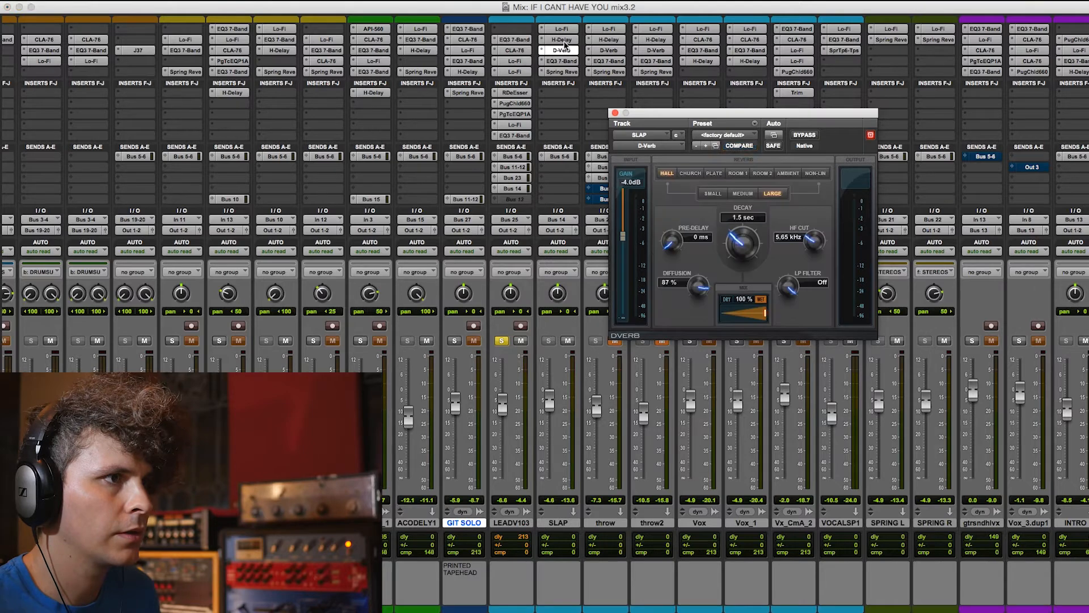
{"action": "left_click", "coordinate": [563, 40]}
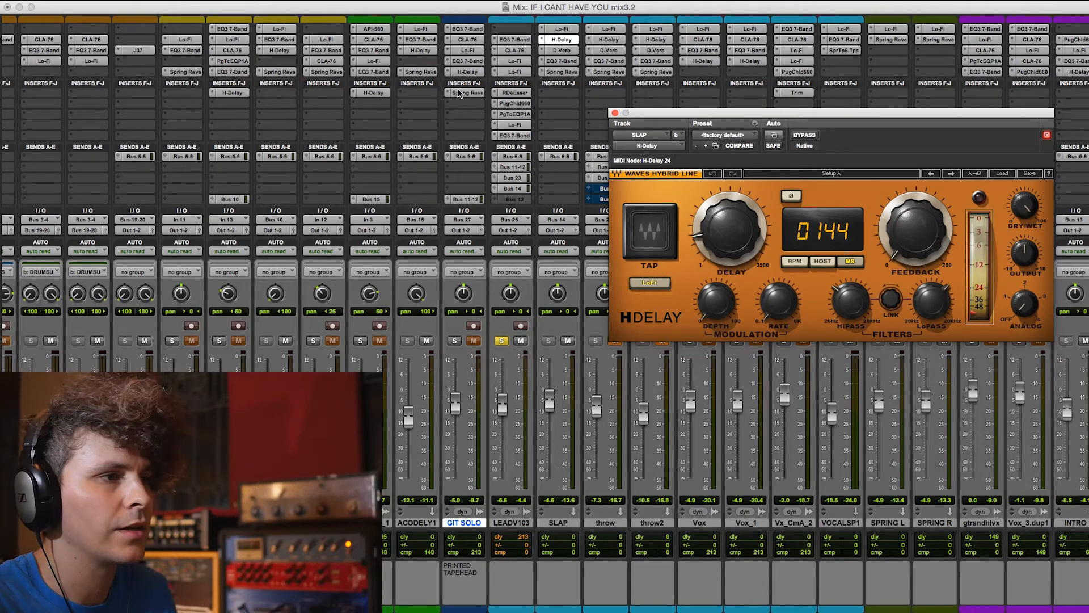
{"action": "left_click", "coordinate": [502, 340]}
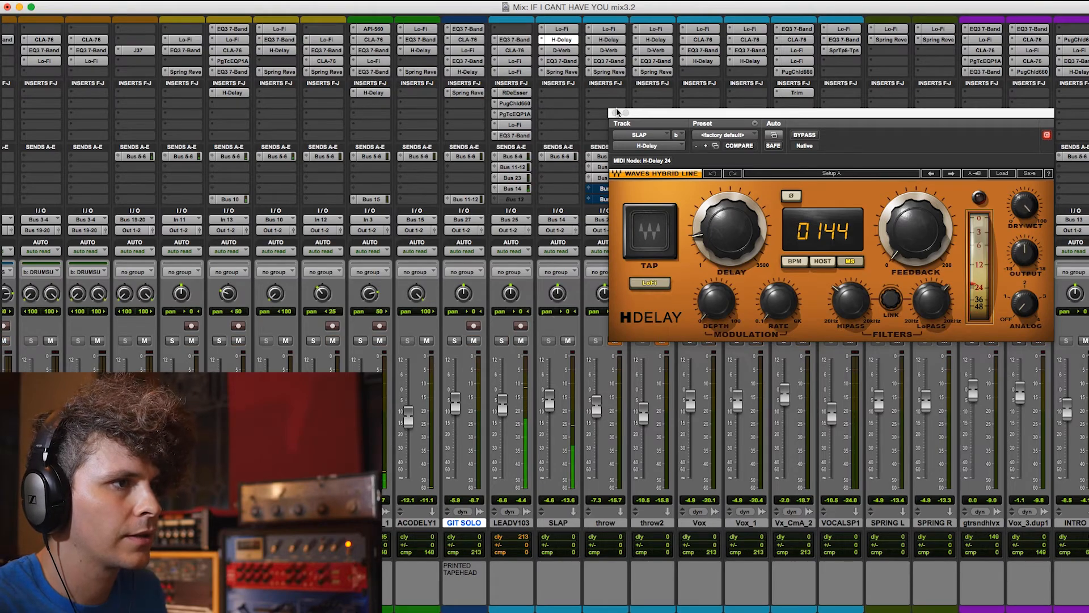
Close the H-Delay settings and unmute the throw and throw2 tracks
{"action": "left_click", "coordinate": [617, 111]}
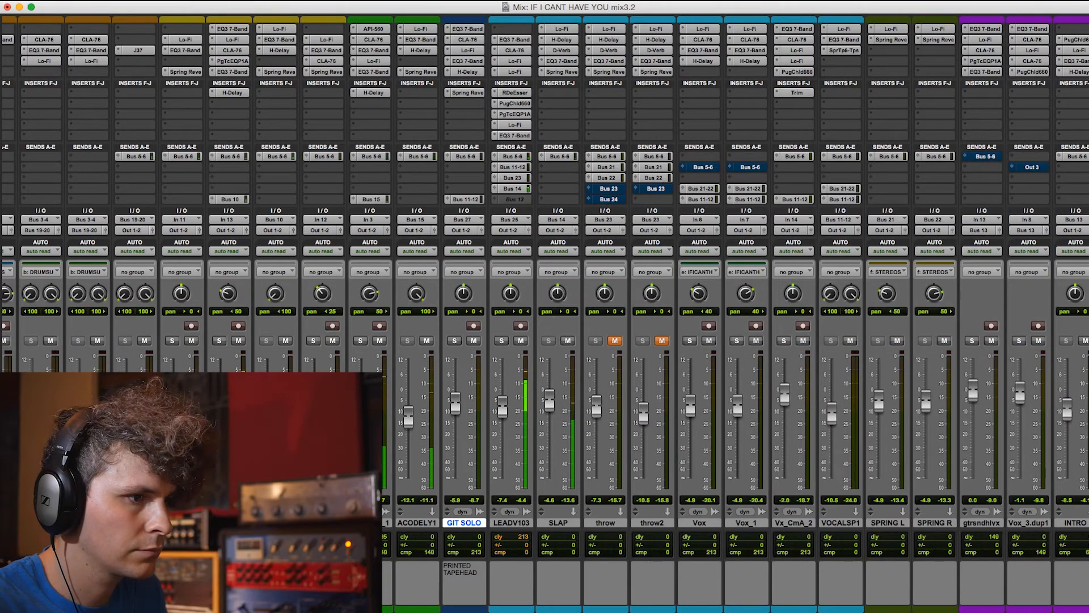
{"action": "scroll", "coordinate": [643, 409], "scroll_direction": "right", "scroll_amount": 10}
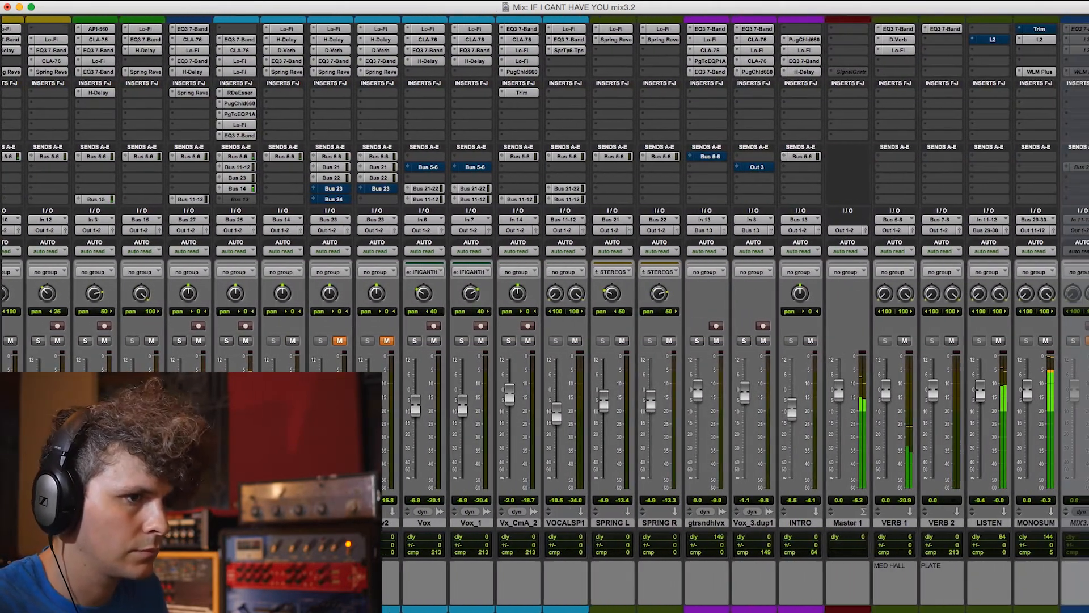
{"action": "left_click", "coordinate": [340, 340]}
{"action": "left_click", "coordinate": [387, 340]}
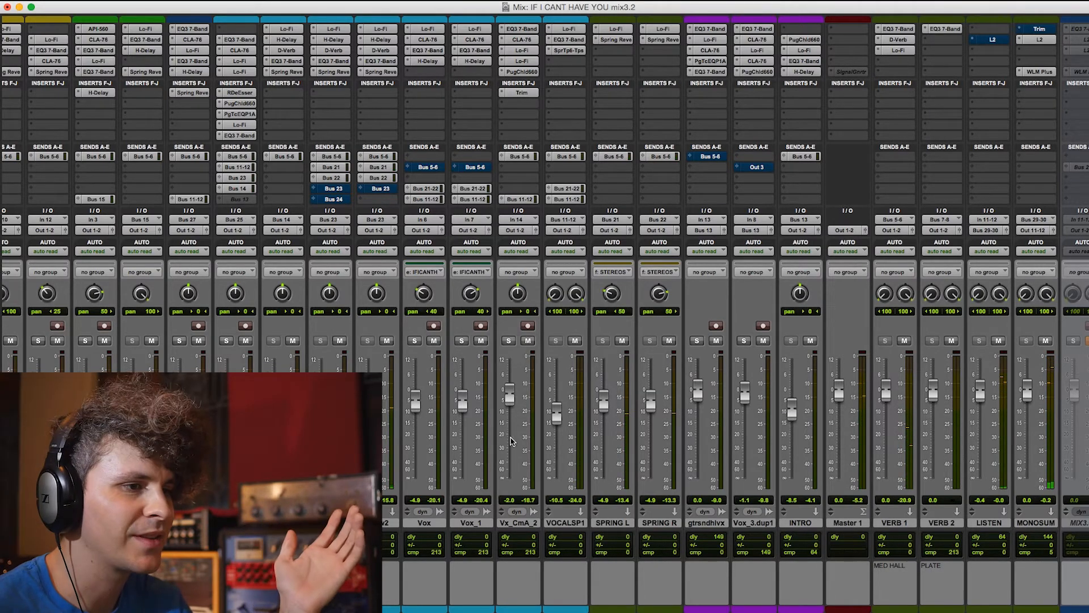
Solo the gtrsndhlvx1 and GtrRhyth_1 guitar tracks and play them back, checking the song position in the Edit window
{"action": "scroll", "coordinate": [545, 312], "scroll_direction": "right", "scroll_amount": 2}
{"action": "scroll", "coordinate": [515, 409], "scroll_direction": "left", "scroll_amount": 15}
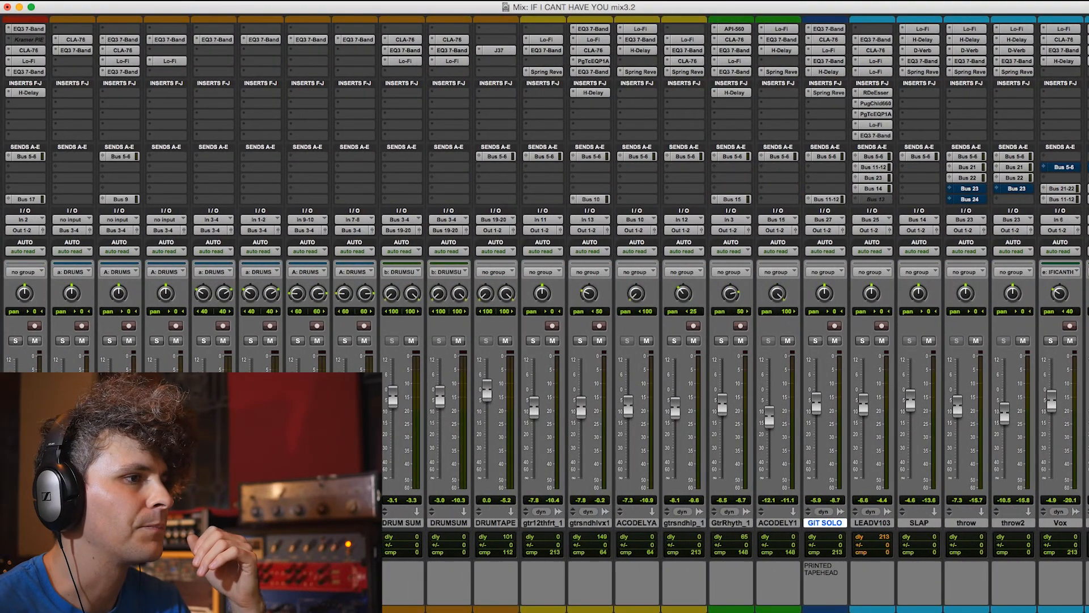
{"action": "scroll", "coordinate": [544, 409], "scroll_direction": "right", "scroll_amount": 15}
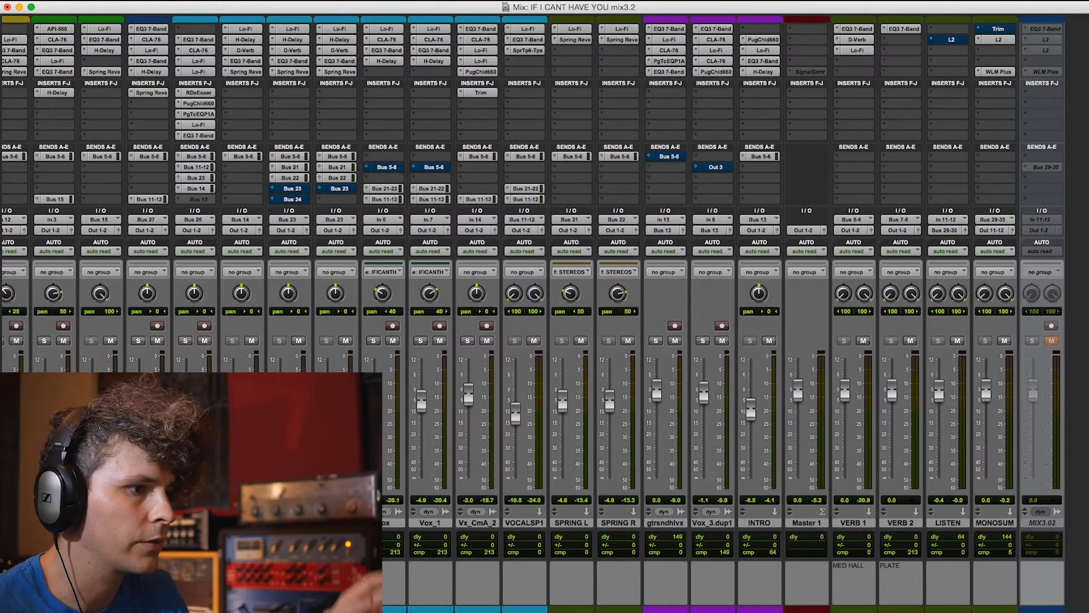
{"action": "scroll", "coordinate": [326, 341], "scroll_direction": "left", "scroll_amount": 10}
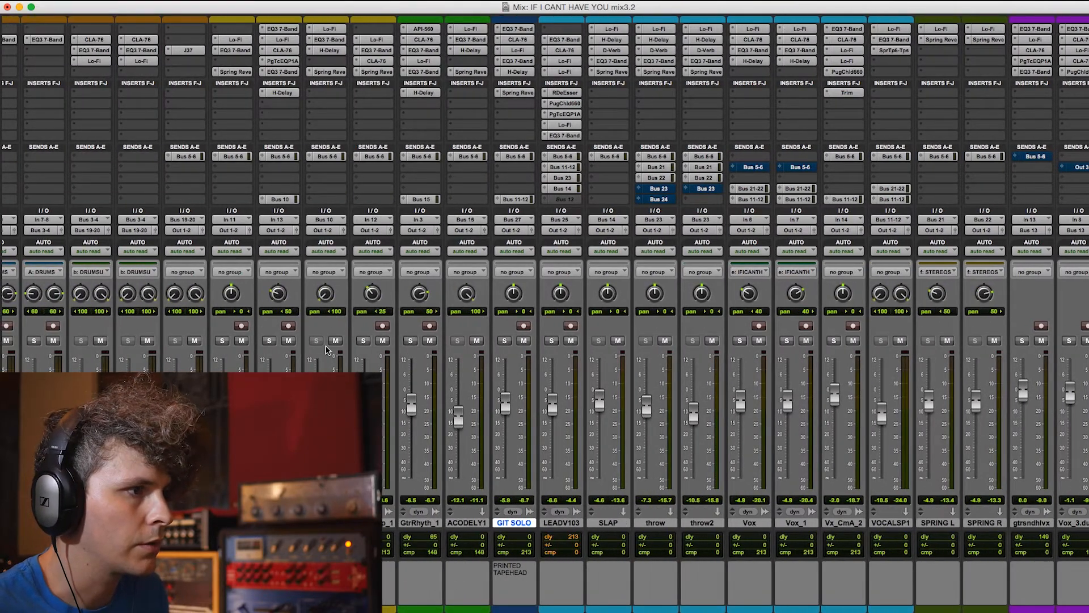
{"action": "left_click", "coordinate": [363, 340]}
{"action": "left_click", "coordinate": [411, 340]}
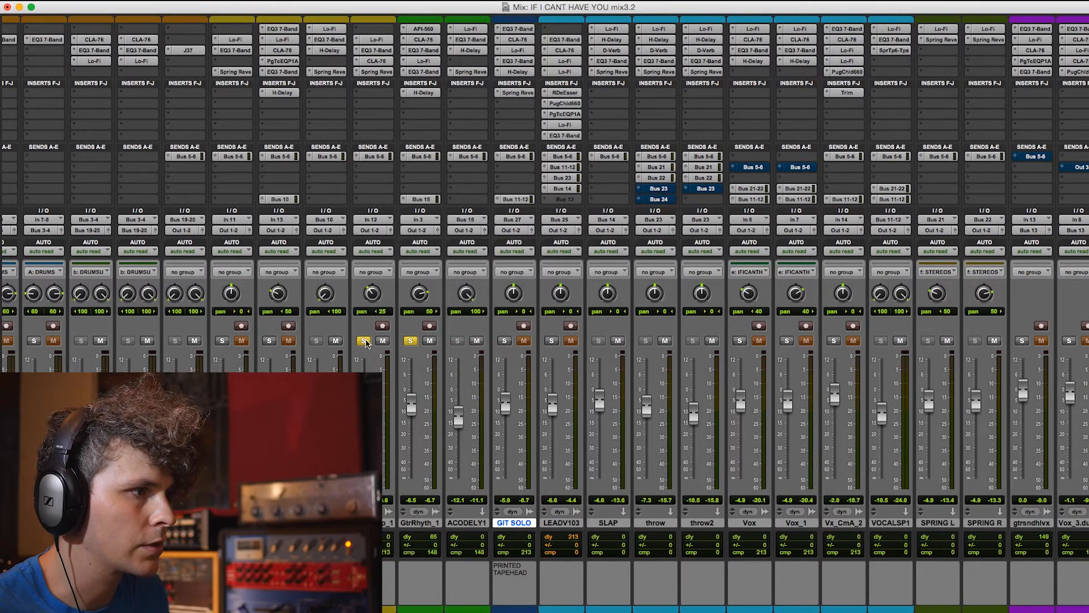
{"action": "key", "text": "super+equal"}
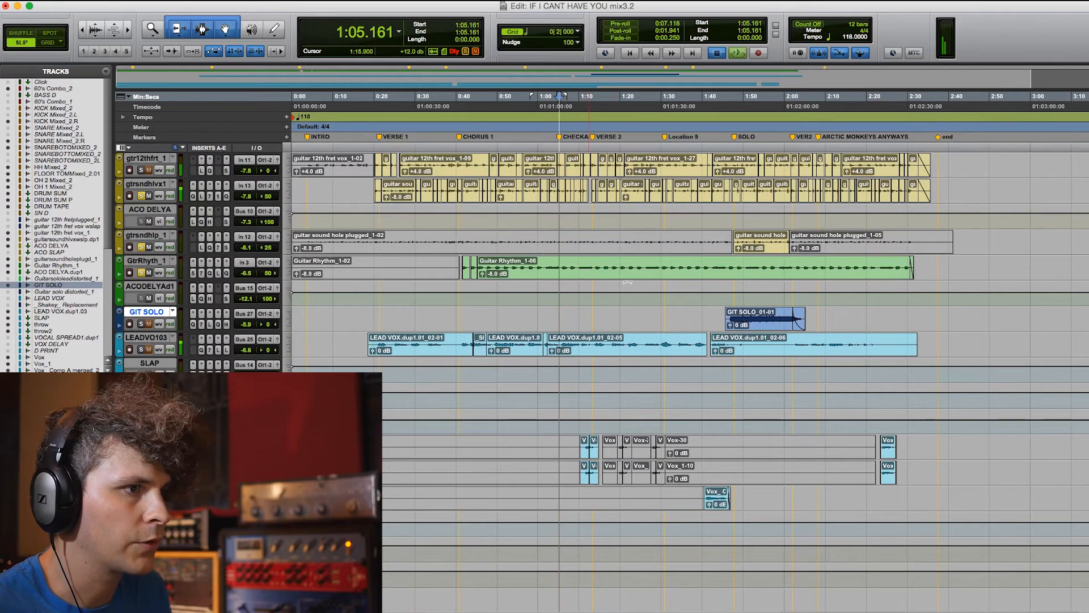
{"action": "key", "text": "super+equal"}
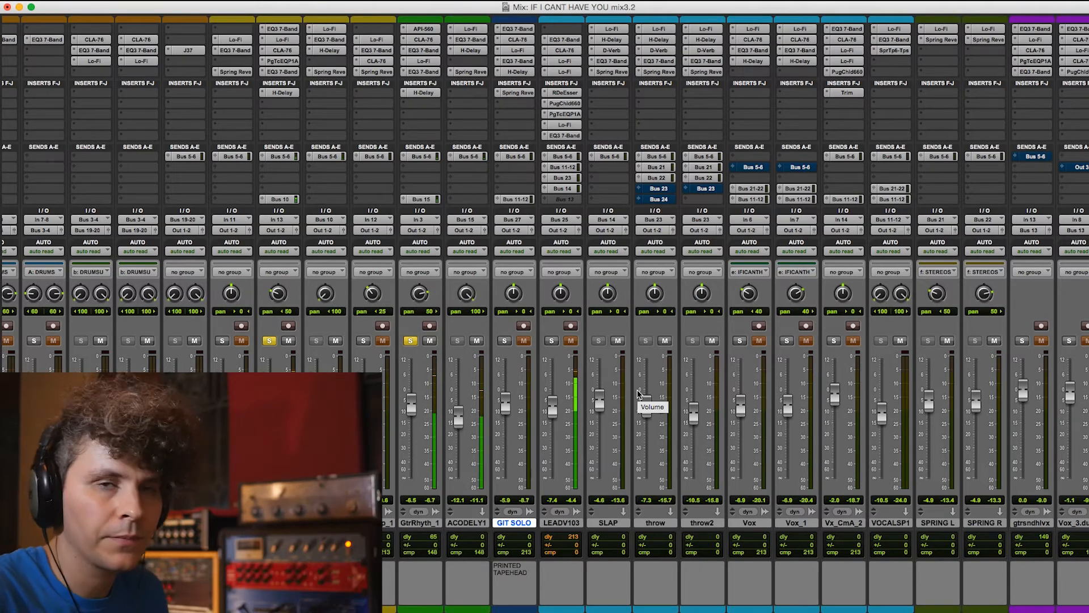
Clear all solos, play the mix, and set both pans of the LISTEN track to centre (0) to hear it in mono
{"action": "key", "text": "alt+shift+s"}
{"action": "scroll", "coordinate": [1079, 400], "scroll_direction": "right", "scroll_amount": 8}
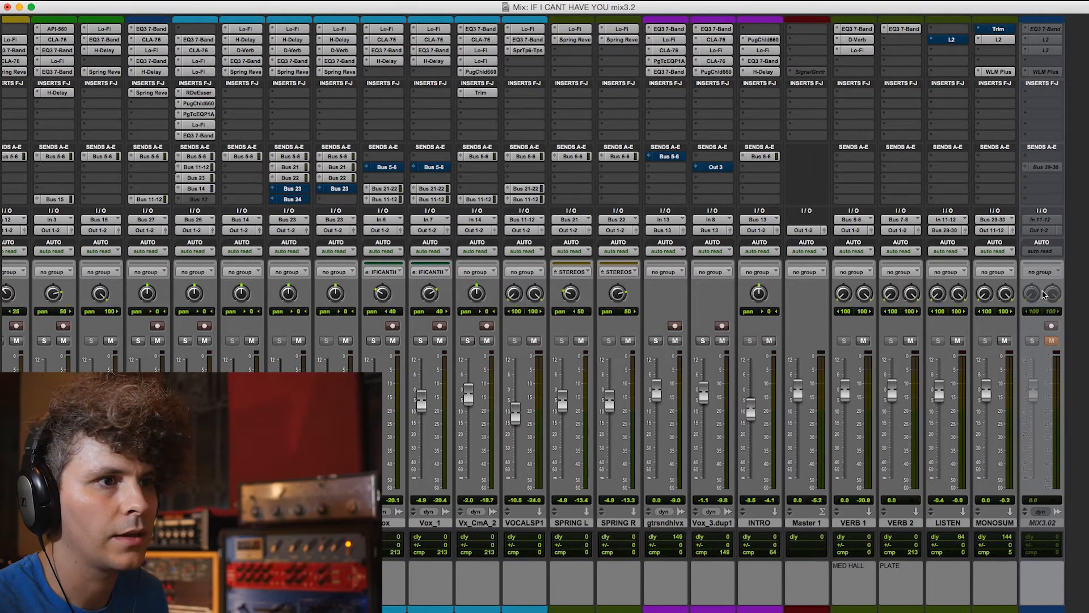
{"action": "key", "text": "space"}
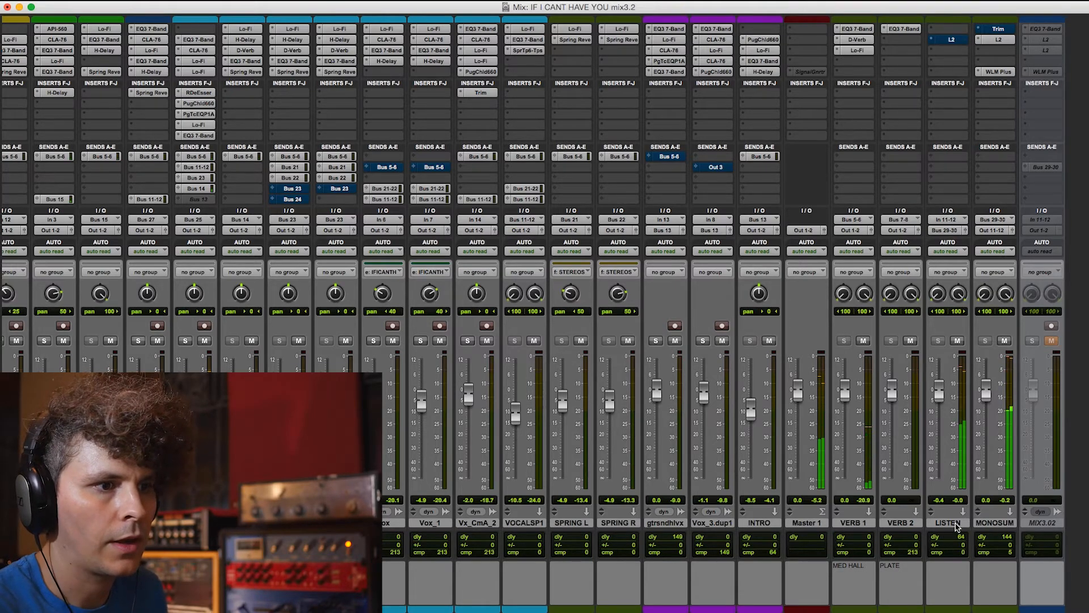
{"action": "left_click", "coordinate": [955, 524]}
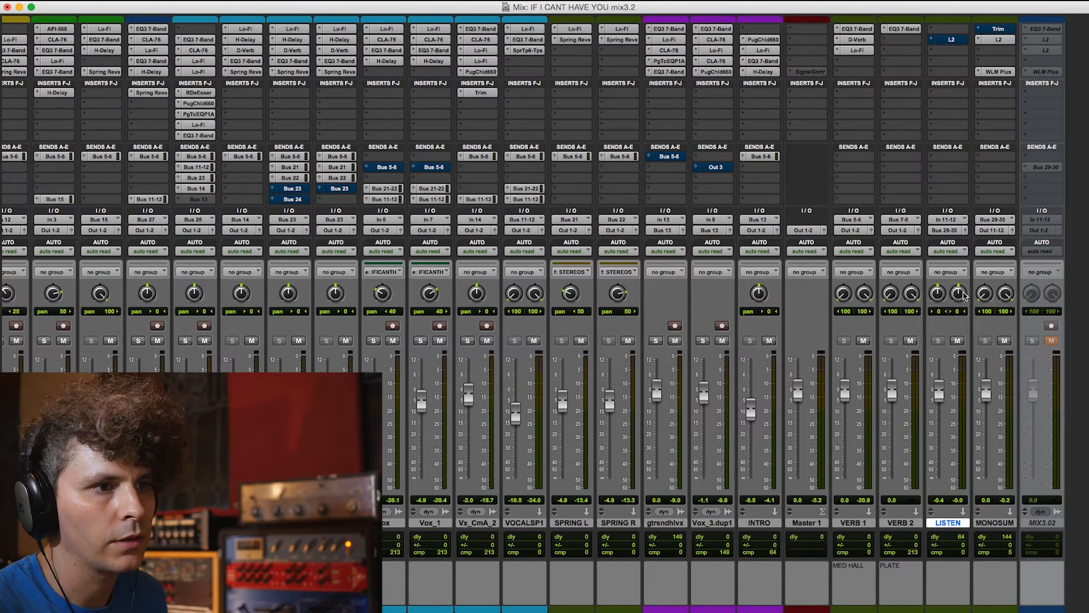
Activate the Trim insert on the MONO SUMMED track while playing the mono mix and review its gain setting
{"action": "key", "text": "space"}
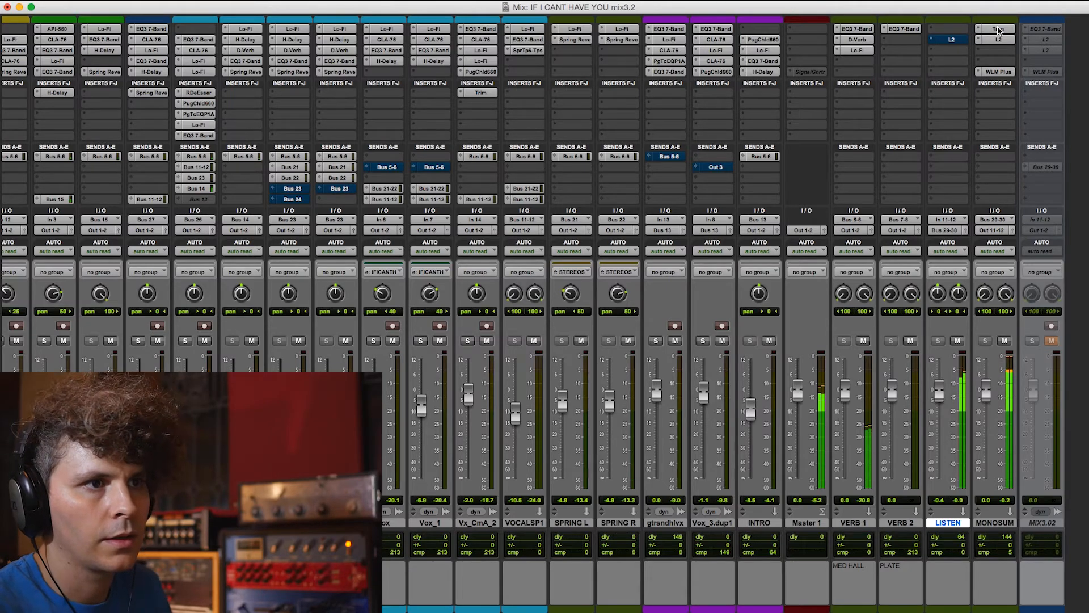
{"action": "key", "text": "space"}
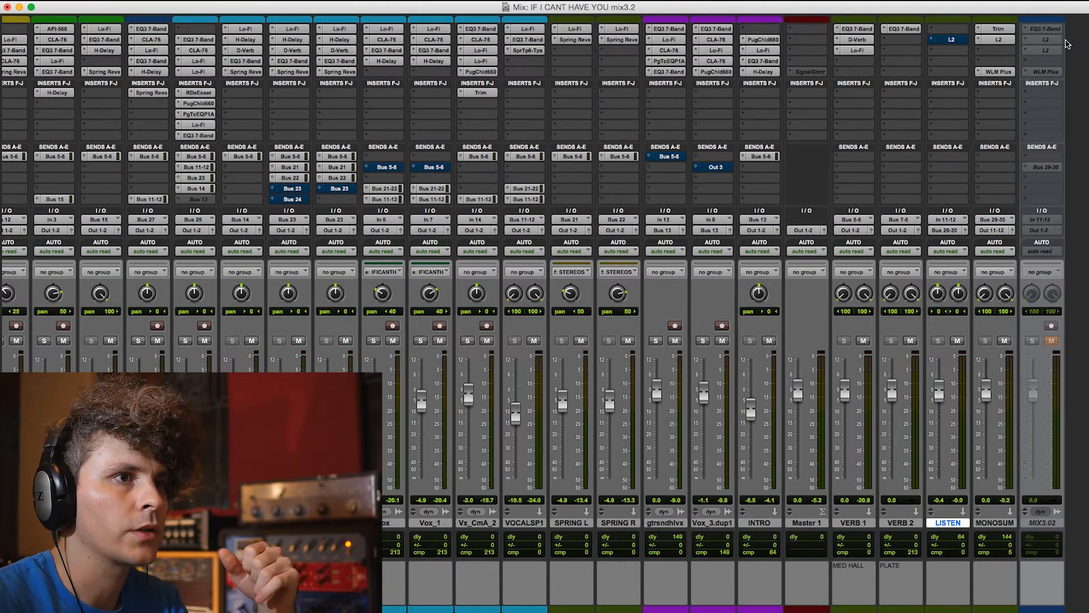
{"action": "left_click", "coordinate": [999, 29]}
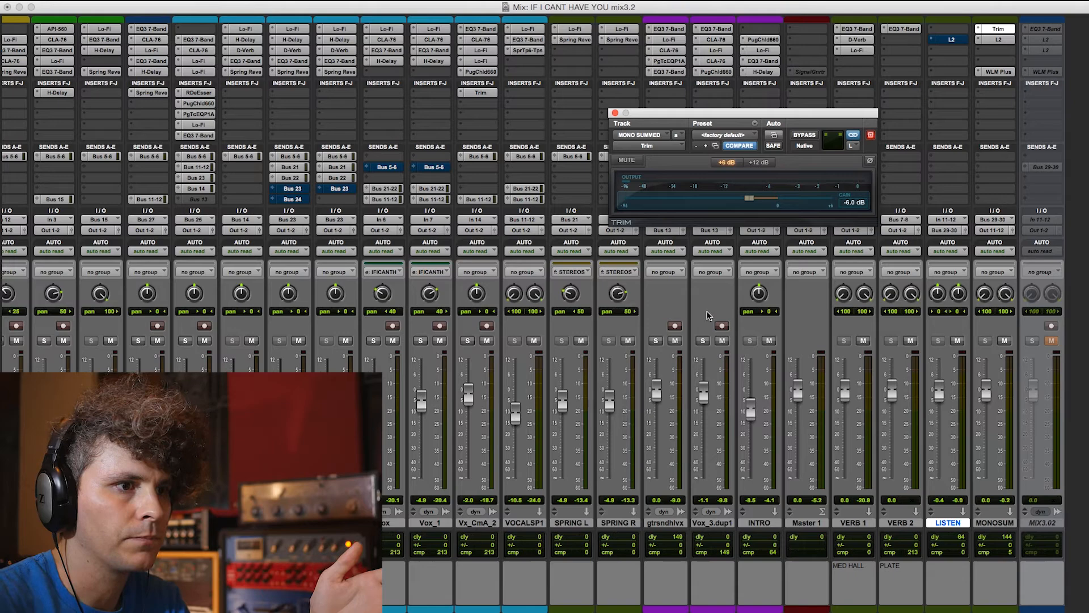
{"action": "left_click", "coordinate": [615, 113]}
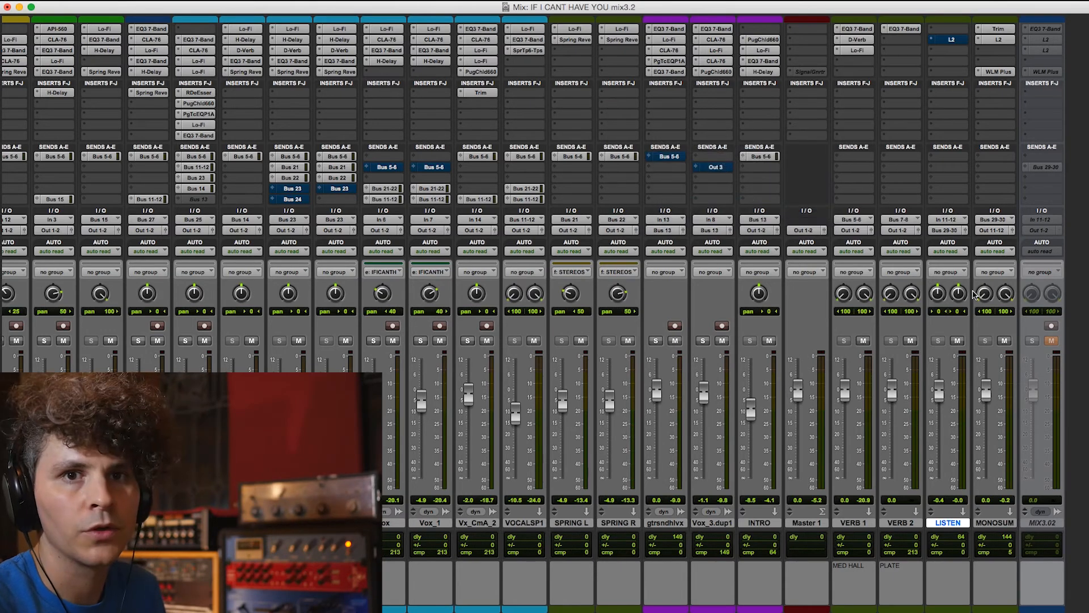